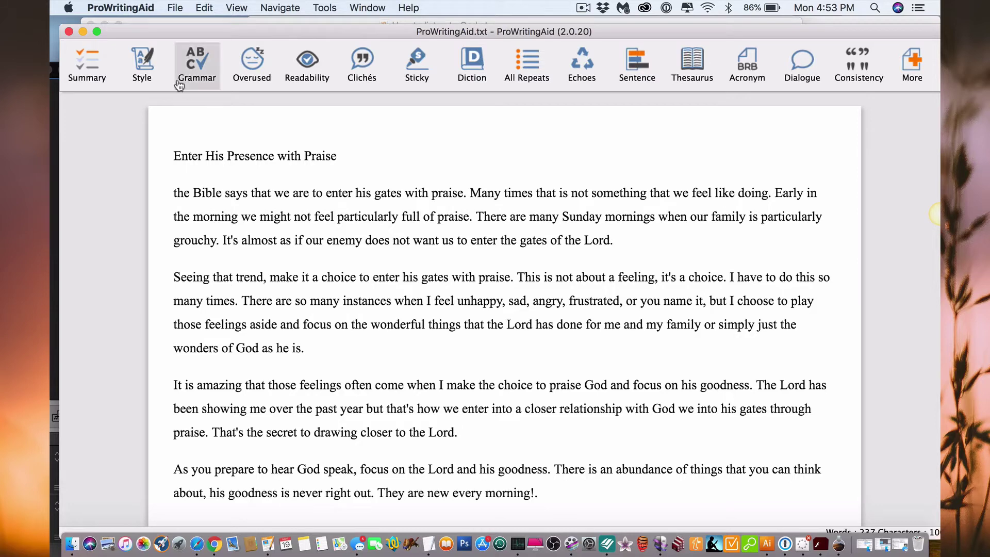
# - Run the Summary report and examine the document scores, key actions and document statistics
pyautogui.click(84, 75)
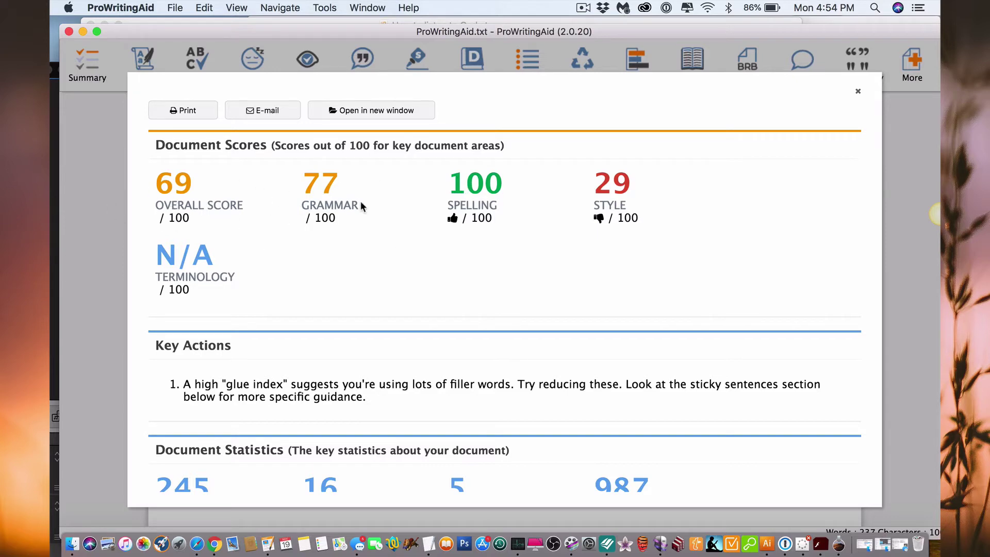
pyautogui.scroll(-2, 247, 298)
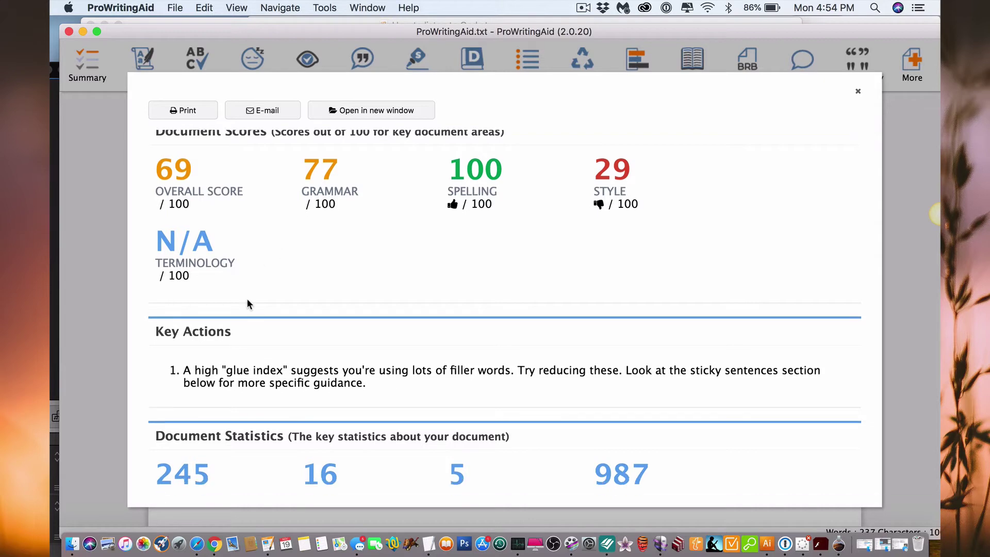
pyautogui.scroll(-5, 244, 308)
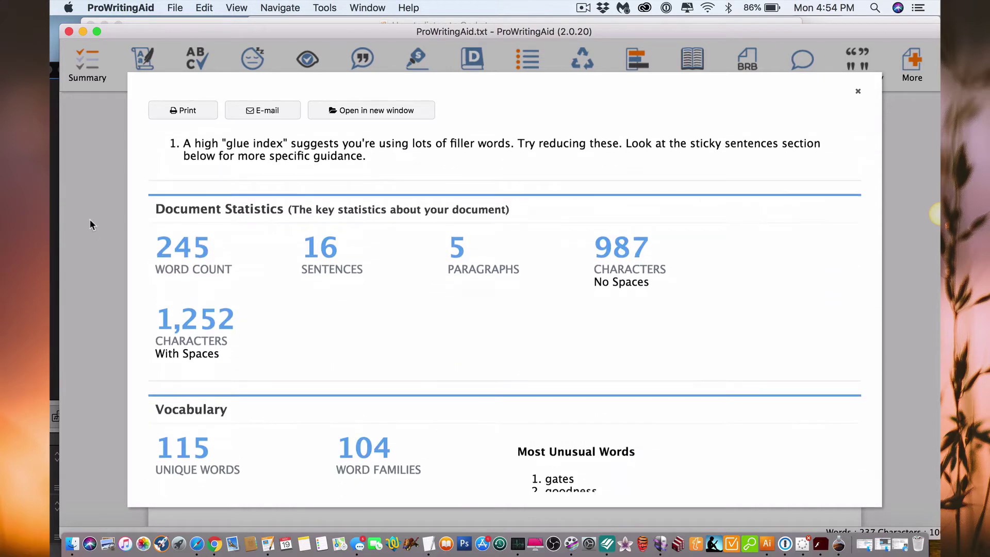
pyautogui.click(859, 93)
pyautogui.click(87, 65)
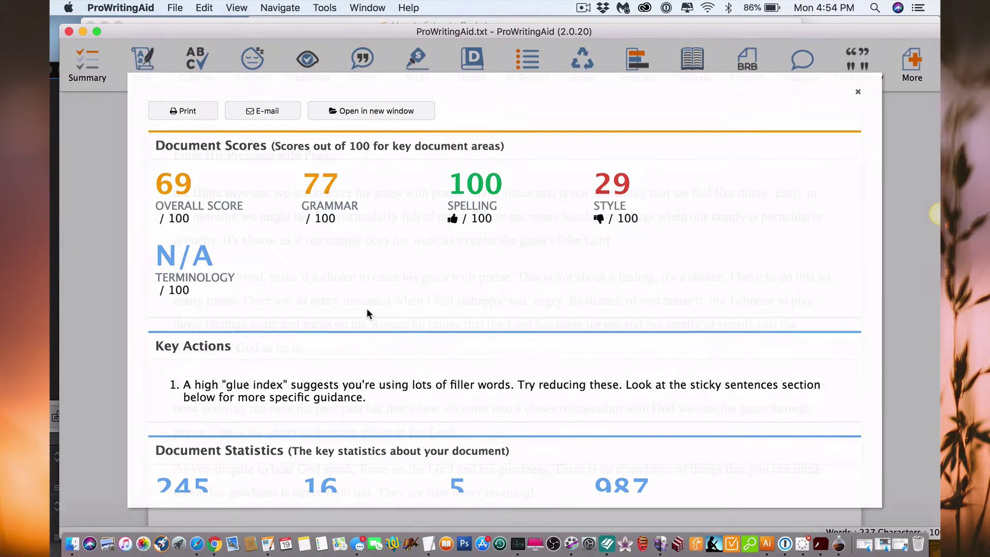
pyautogui.scroll(-4, 478, 288)
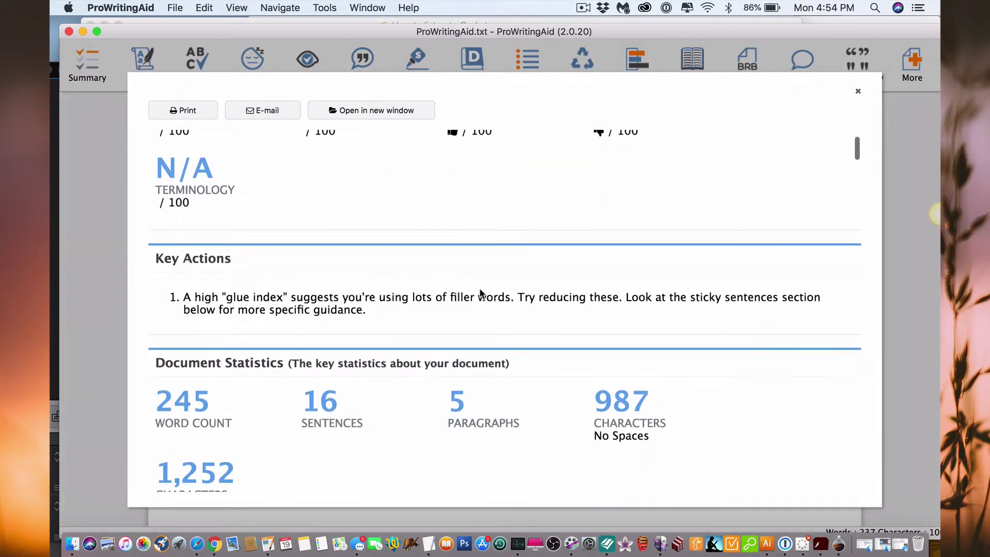
pyautogui.scroll(4, 479, 287)
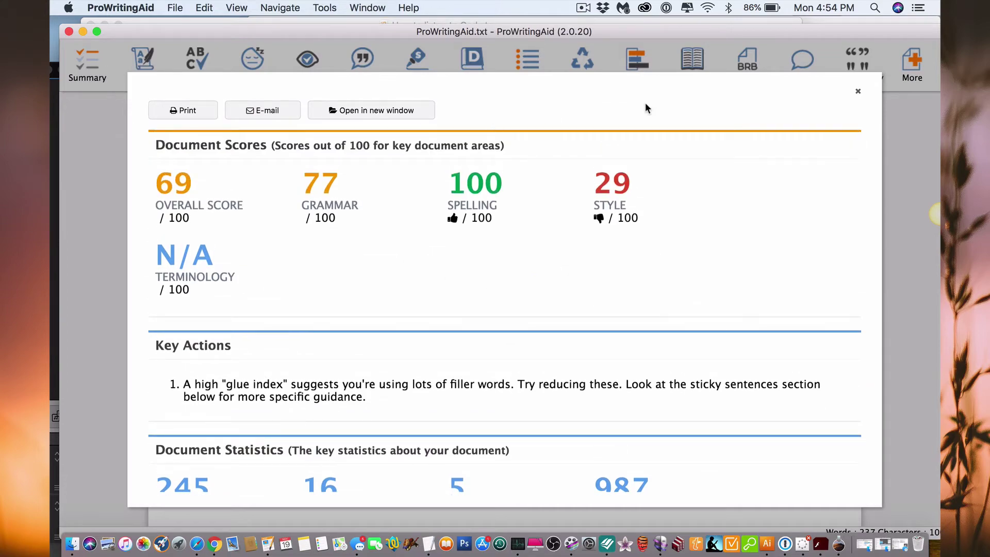
pyautogui.click(858, 91)
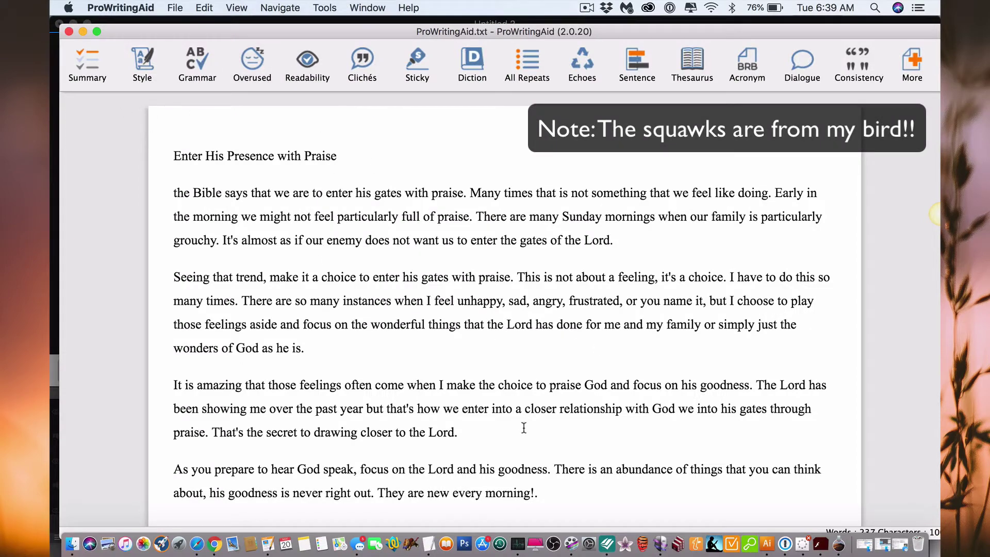
# - Look over the document text and recheck its scores in the Summary report
pyautogui.scroll(-3, 520, 420)
pyautogui.scroll(2, 521, 420)
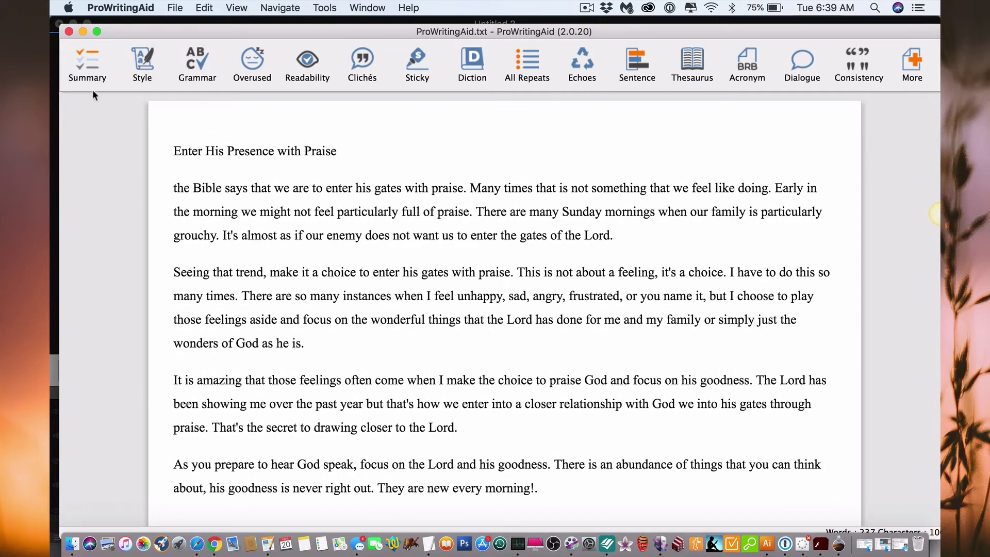
pyautogui.click(80, 63)
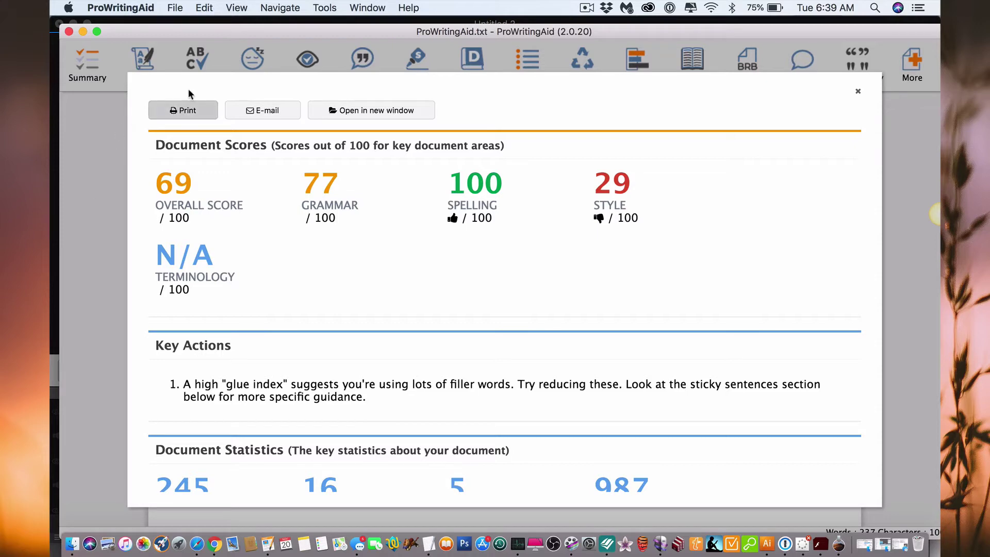
pyautogui.click(858, 92)
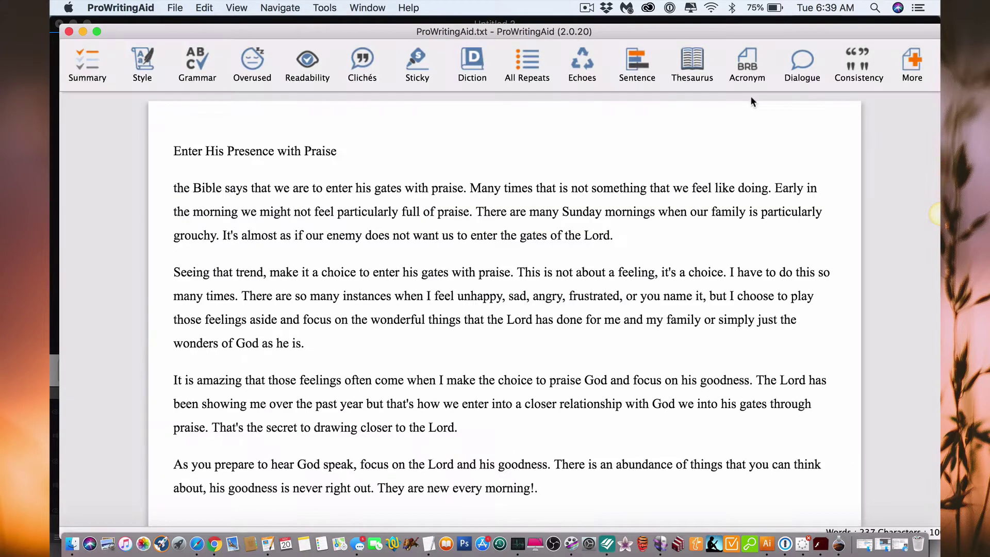
# - Run the Style report and expand the list of readability enhancements
pyautogui.click(150, 71)
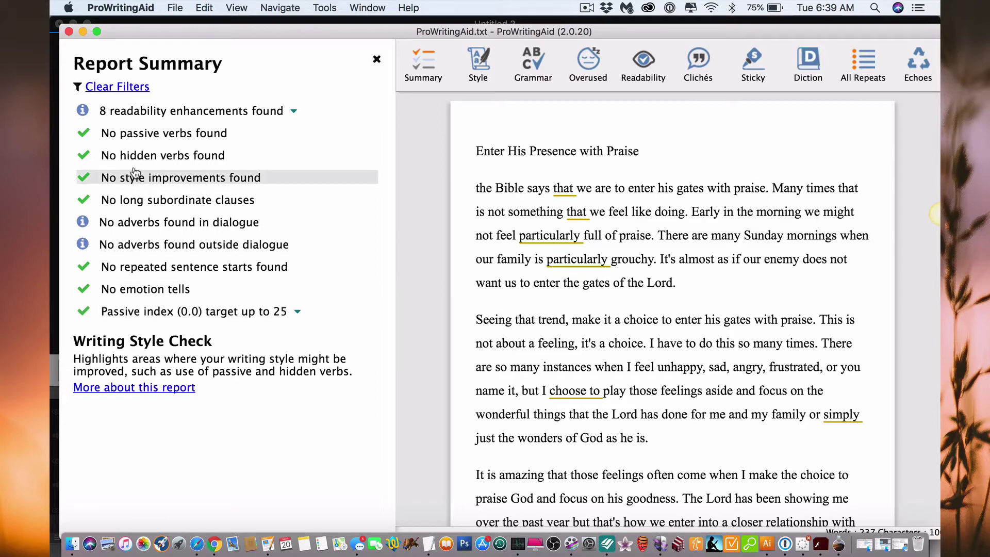
pyautogui.moveTo(263, 112)
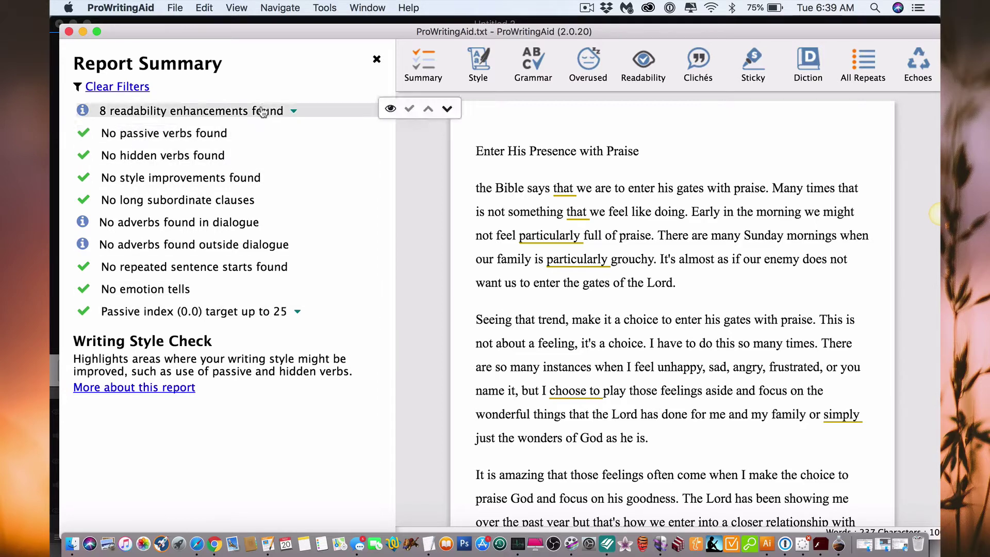
pyautogui.click(293, 111)
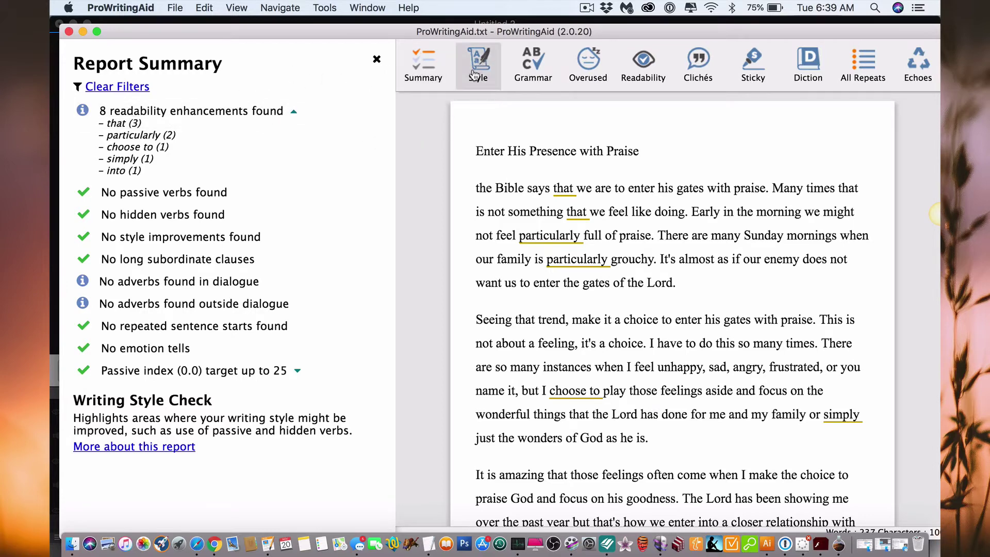
pyautogui.moveTo(354, 156)
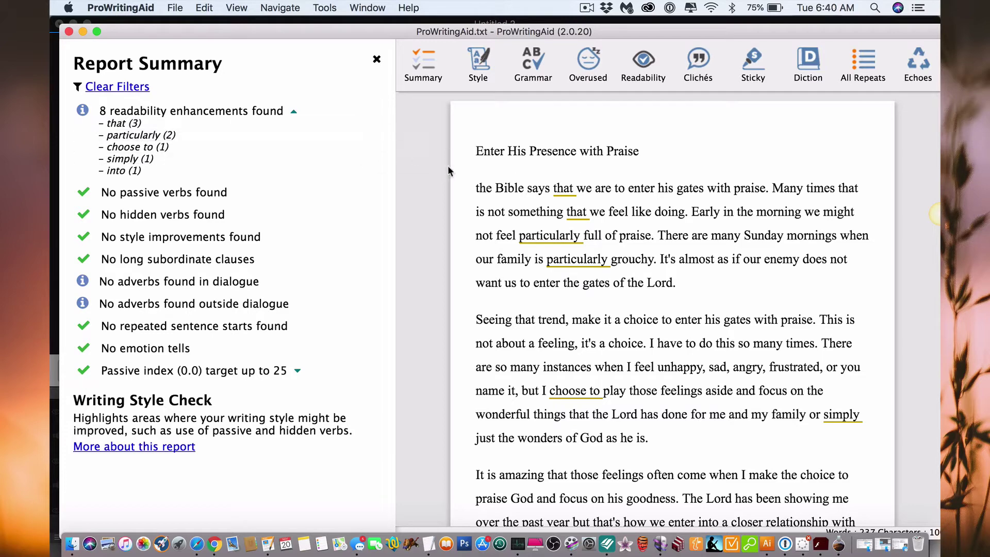
# - Accept the suggested deletion of both flagged instances of "that" in the first paragraph
pyautogui.moveTo(565, 190)
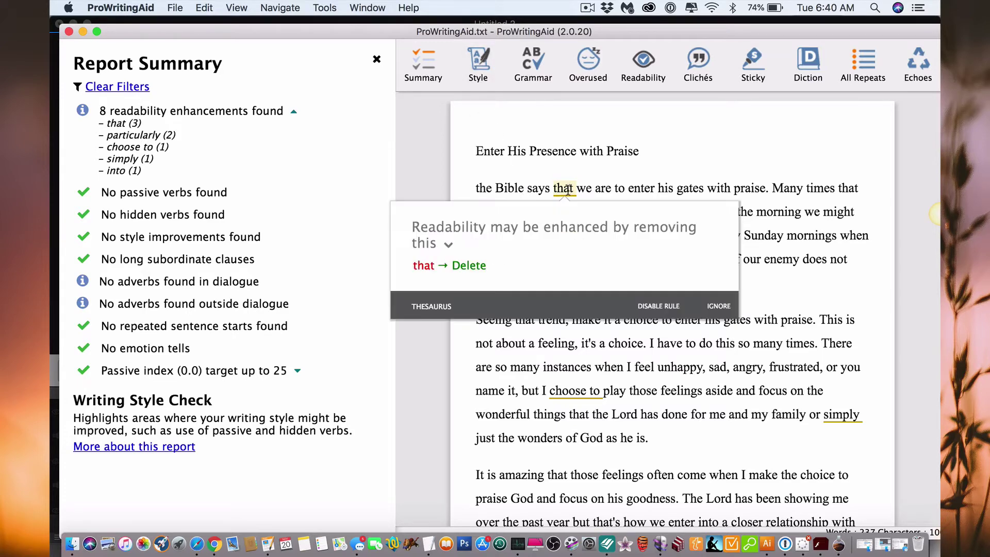
pyautogui.click(464, 266)
pyautogui.moveTo(564, 262)
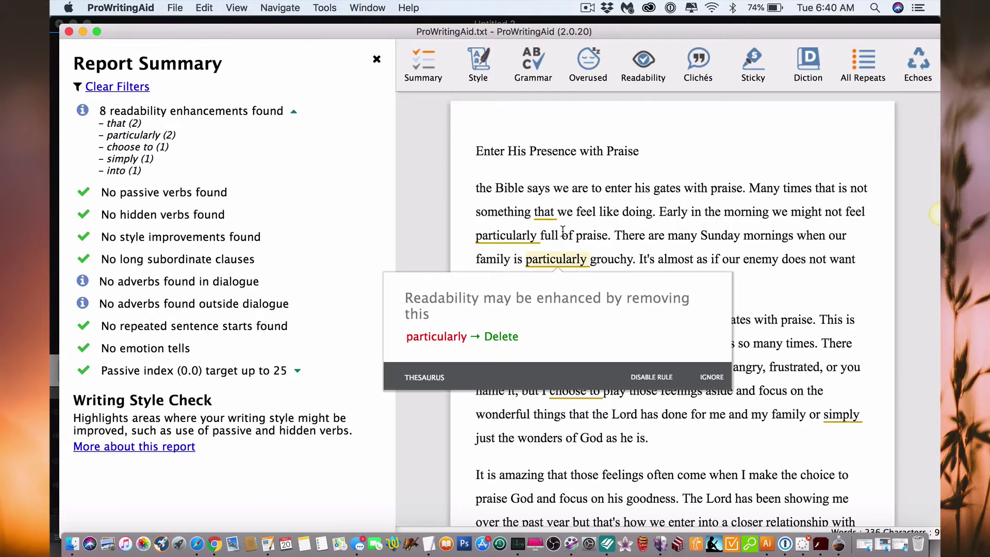
pyautogui.moveTo(550, 209)
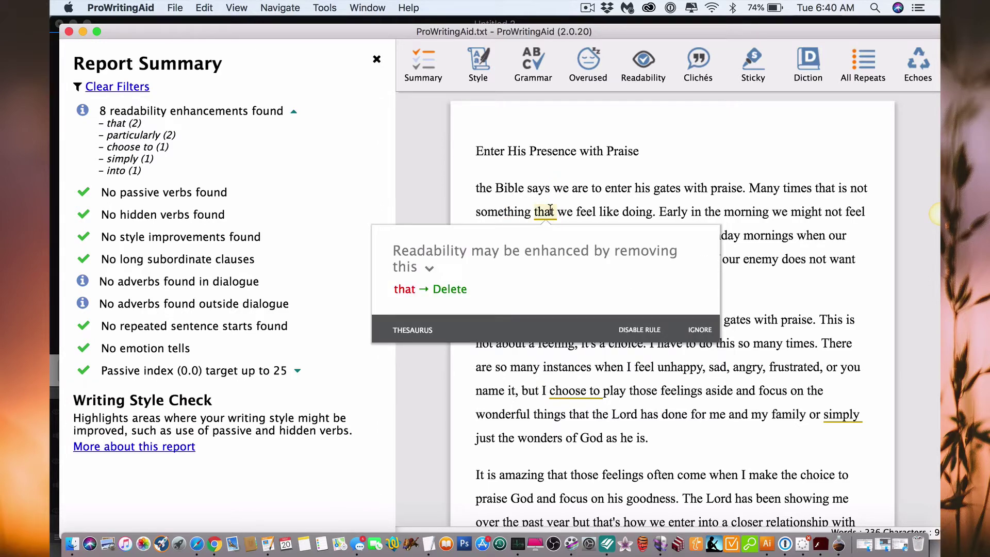
pyautogui.click(450, 291)
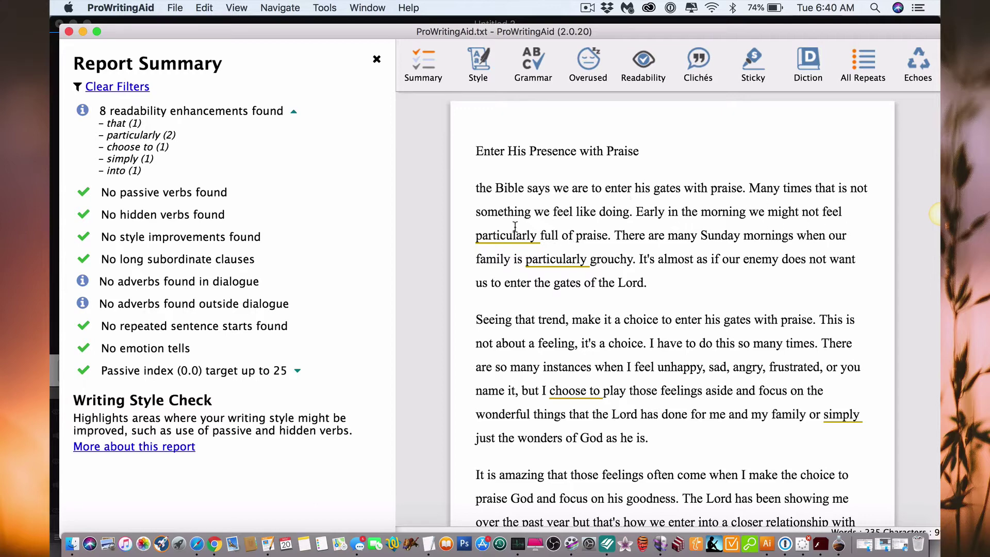
# - Accept the suggested deletion of both instances of "particularly" in the first paragraph
pyautogui.moveTo(511, 238)
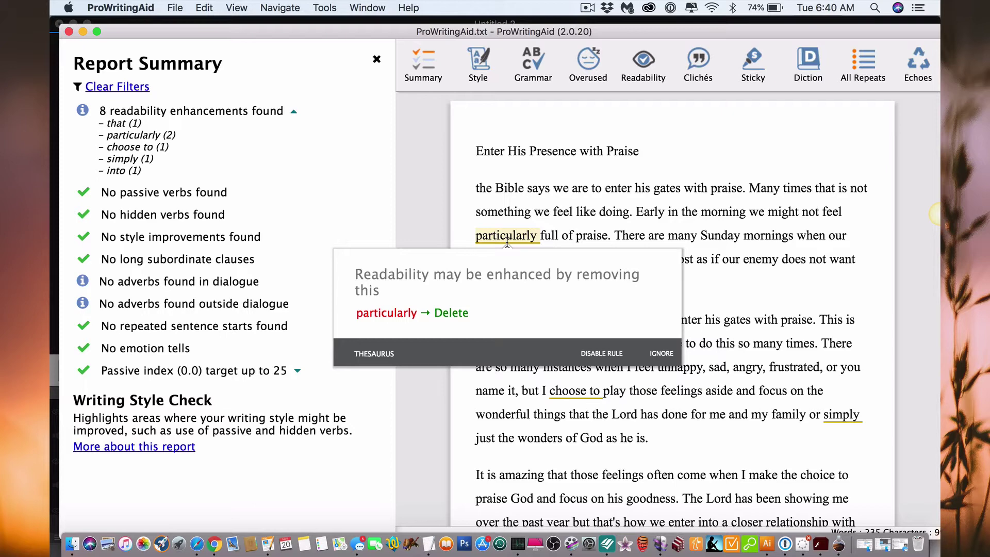
pyautogui.click(451, 314)
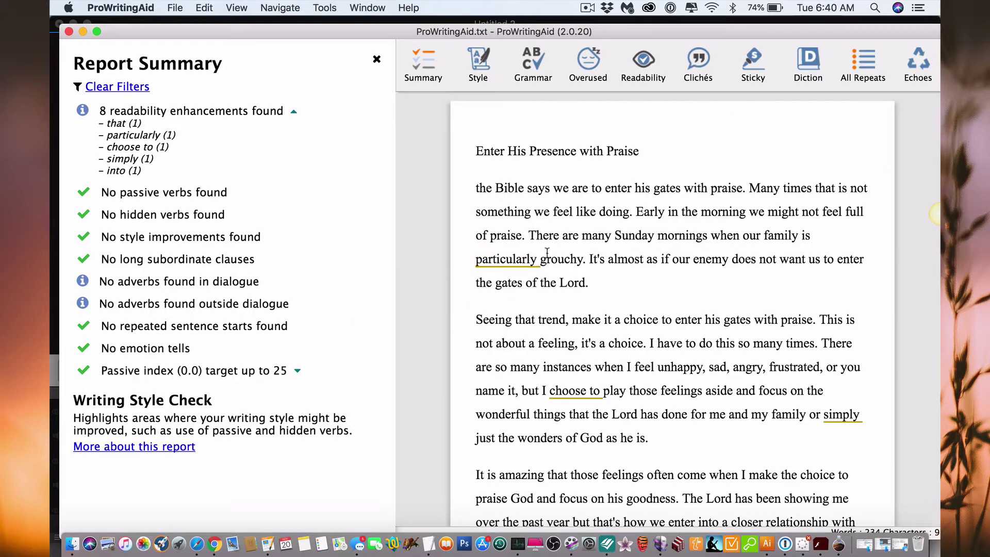
pyautogui.click(503, 261)
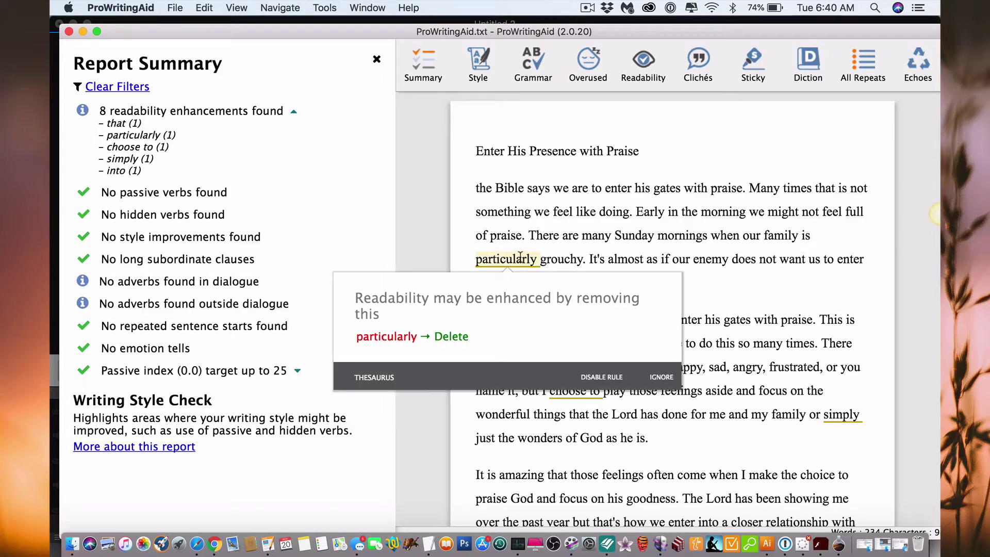
pyautogui.click(453, 336)
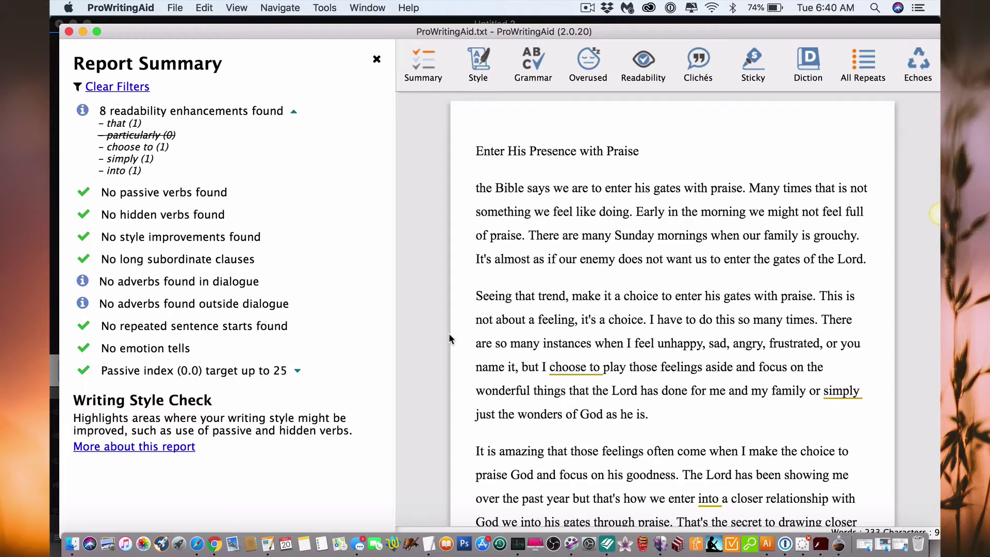
# - Accept the suggested deletions of "choose to" and "simply" in the second paragraph
pyautogui.click(588, 364)
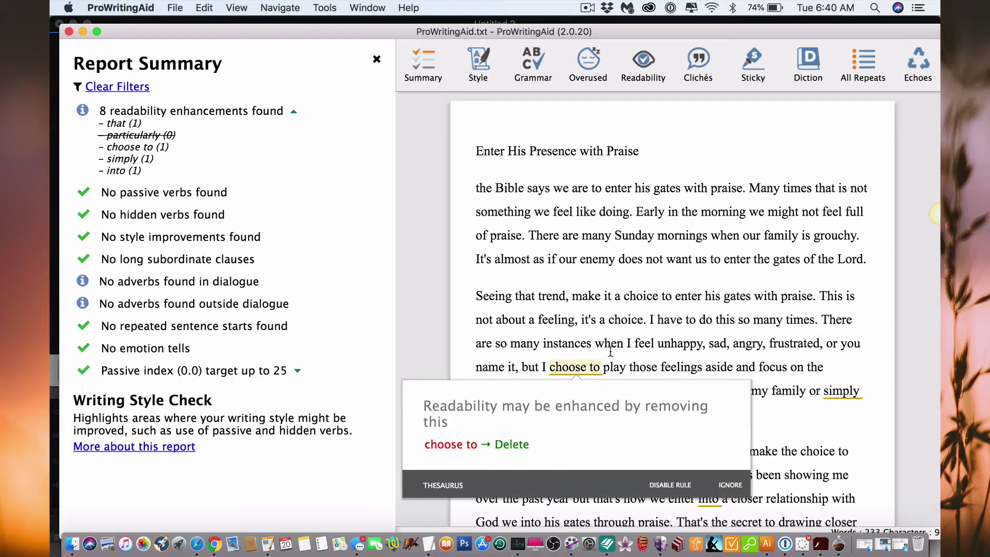
pyautogui.click(799, 149)
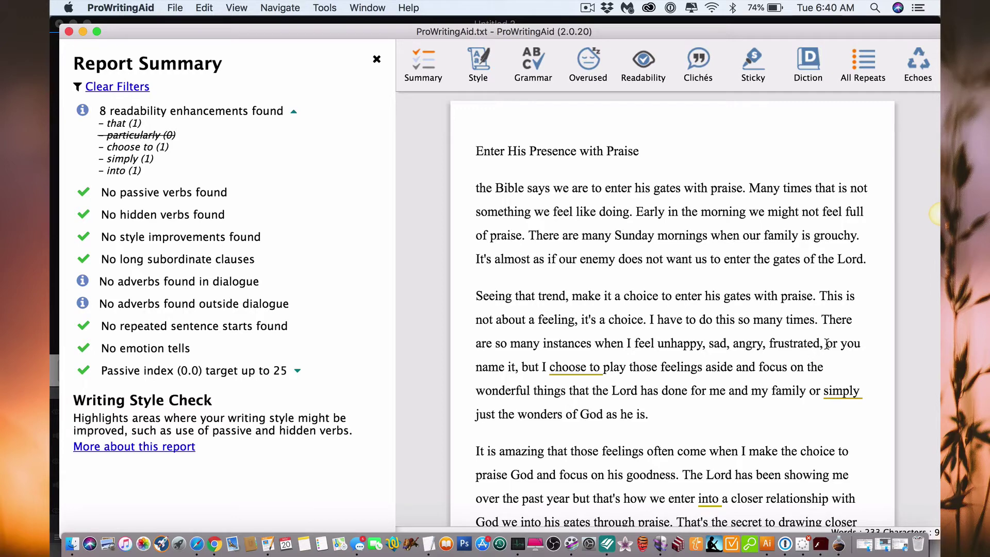
pyautogui.scroll(-4, 786, 331)
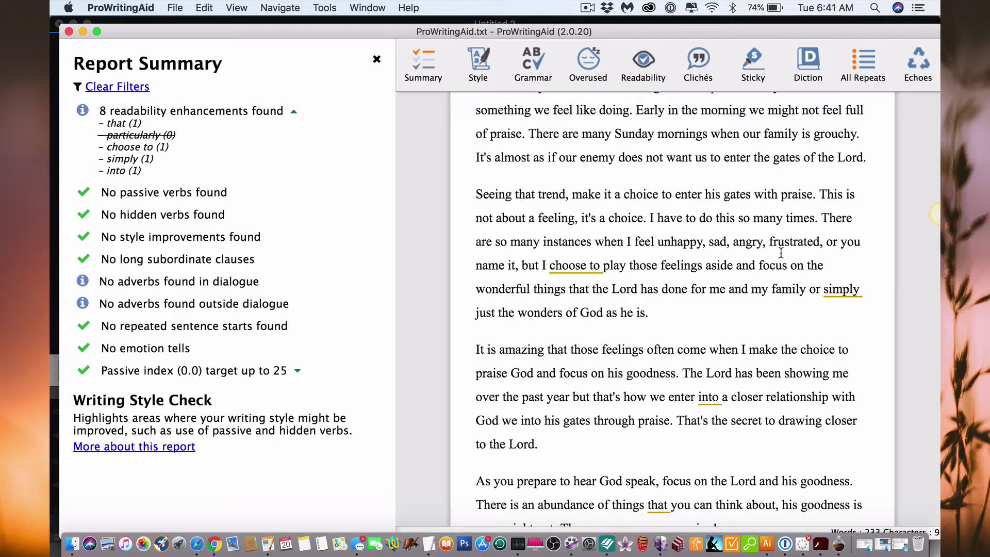
pyautogui.click(591, 265)
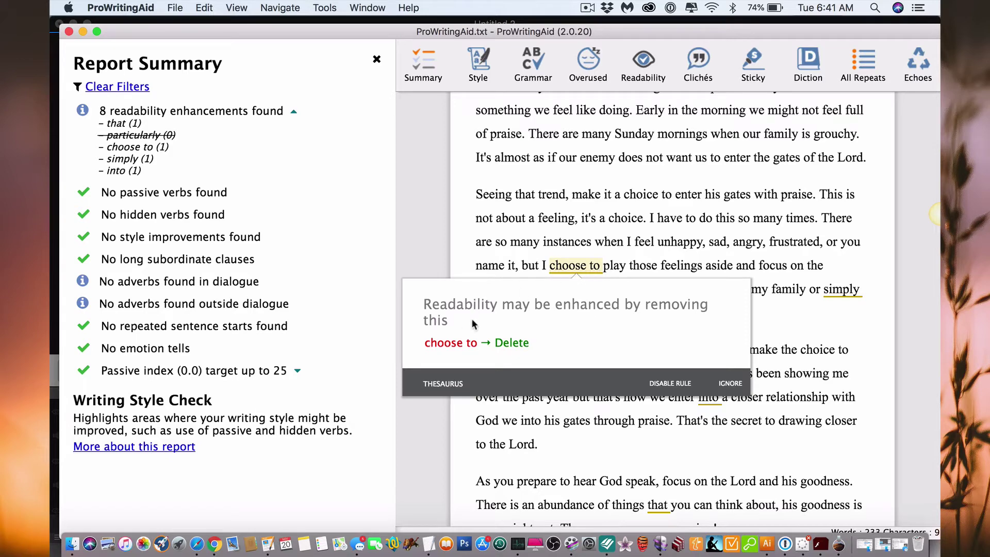
pyautogui.click(511, 342)
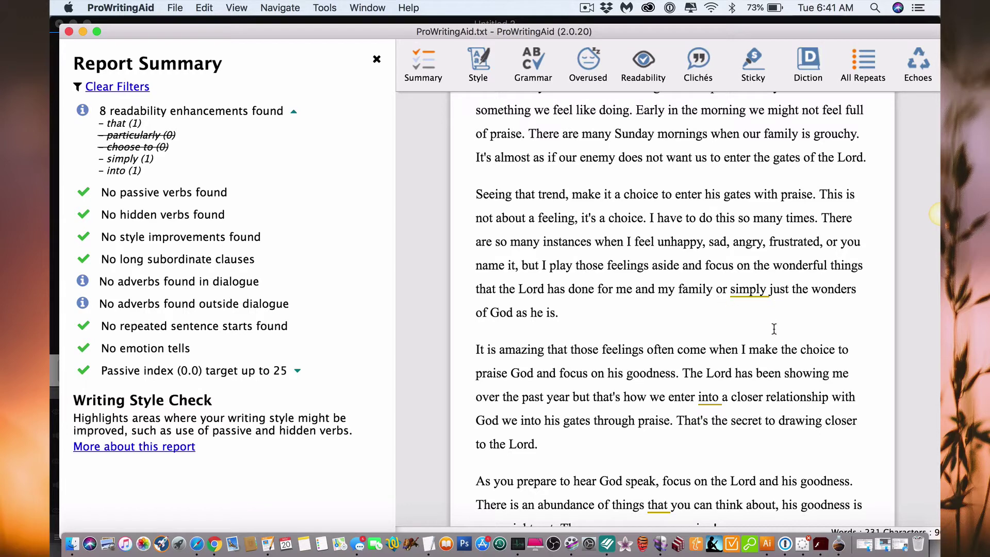
pyautogui.click(757, 289)
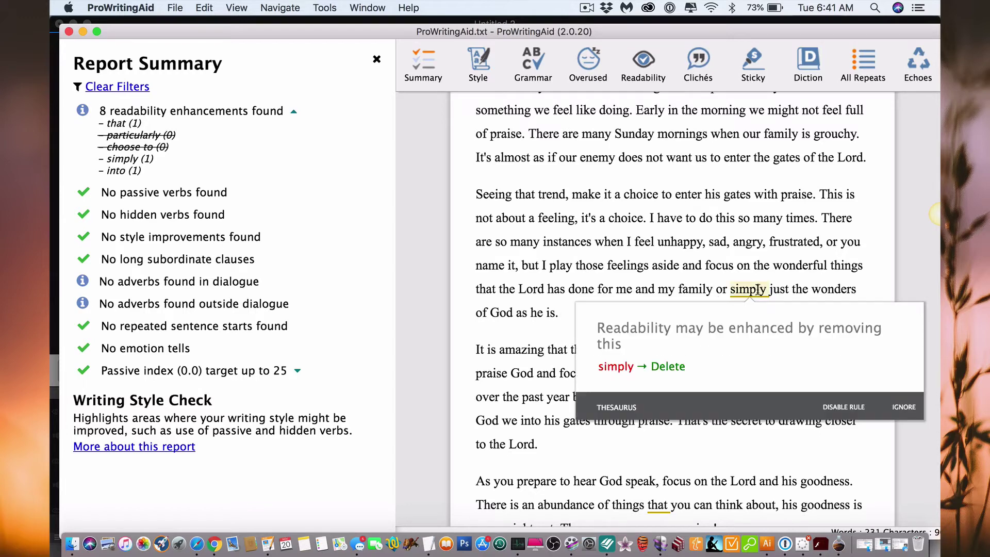
pyautogui.click(665, 367)
# - Accept the suggested deletion of "that" in the last paragraph and expand the passive index details
pyautogui.scroll(-5, 661, 367)
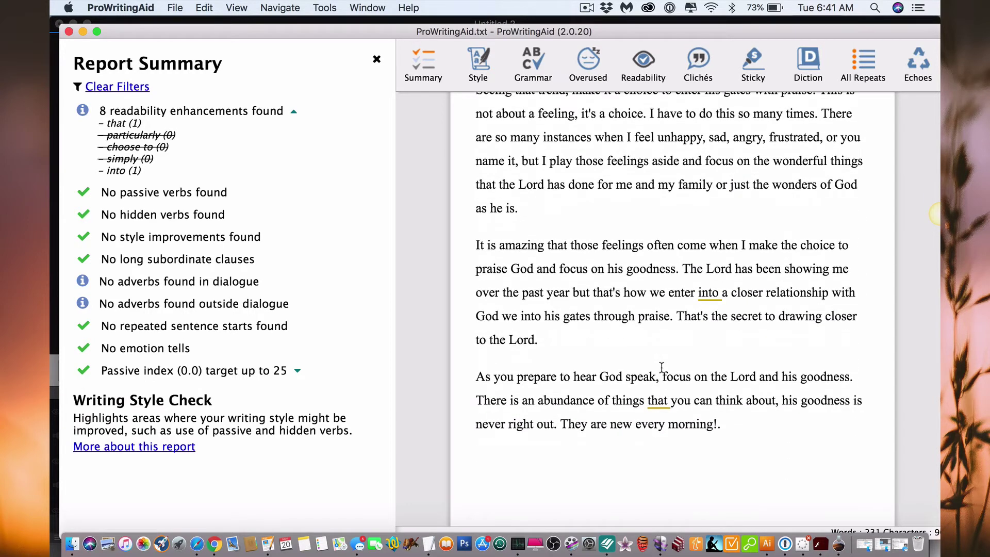
pyautogui.click(712, 299)
pyautogui.moveTo(712, 292)
pyautogui.moveTo(660, 403)
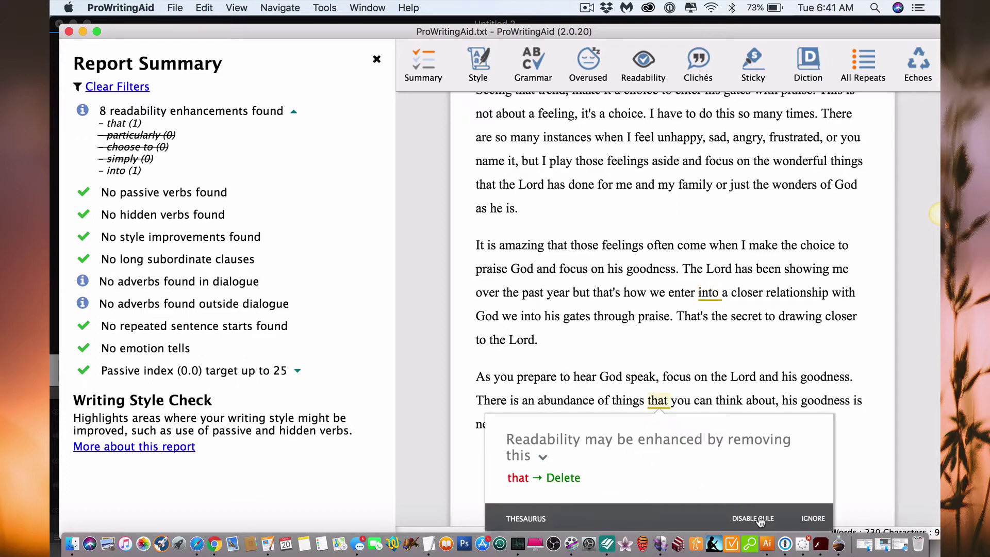
pyautogui.click(563, 477)
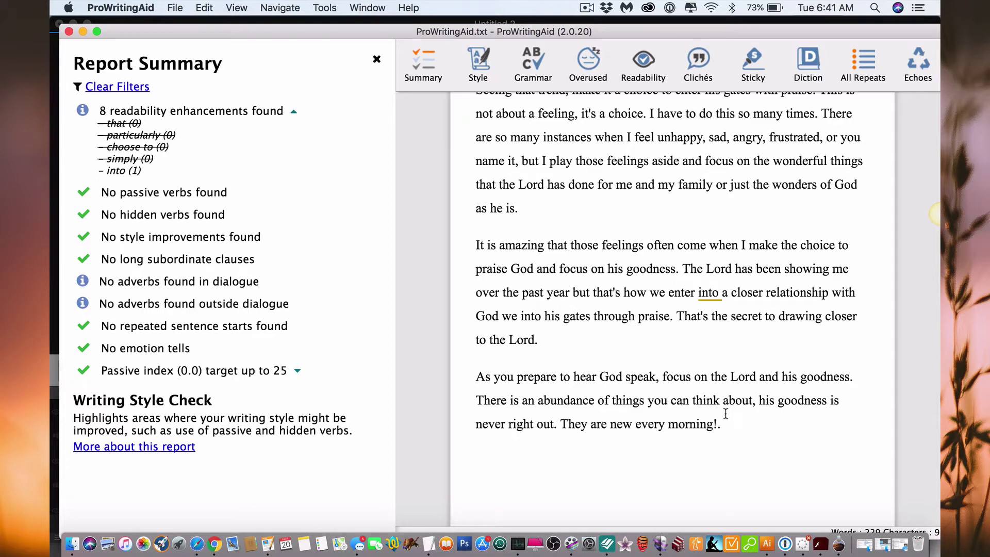
pyautogui.scroll(3, 725, 414)
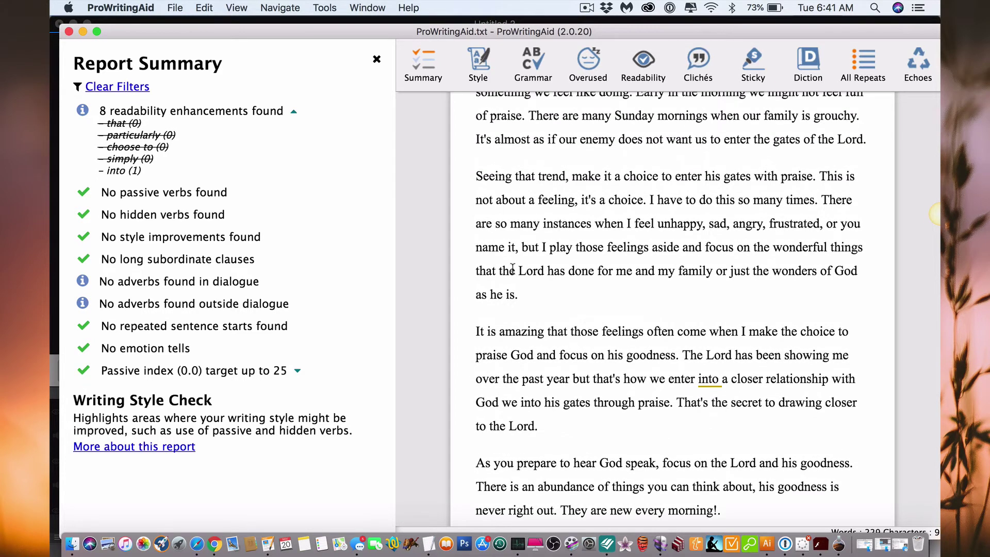
pyautogui.click(296, 372)
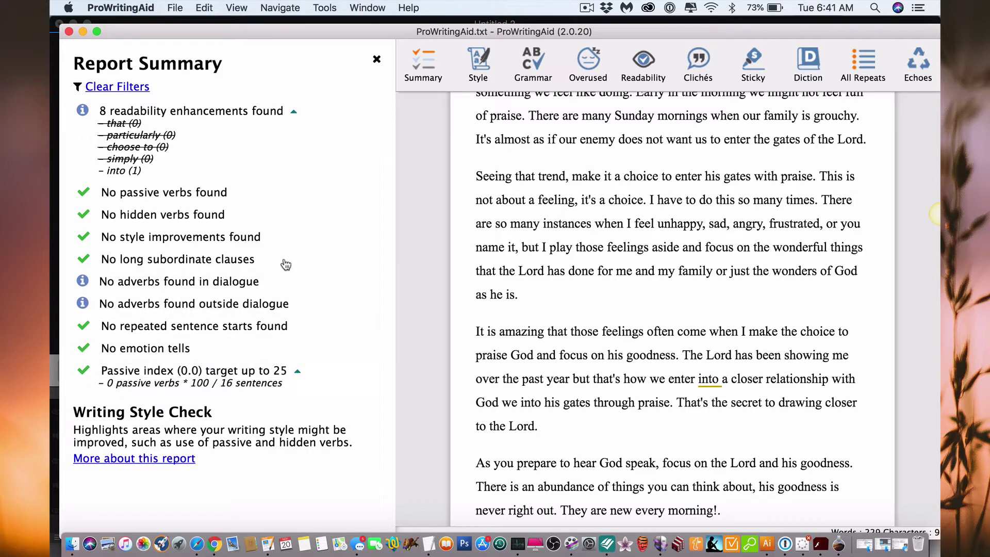
# - Run the Grammar report and capitalize "The" at the start of the first paragraph
pyautogui.click(533, 68)
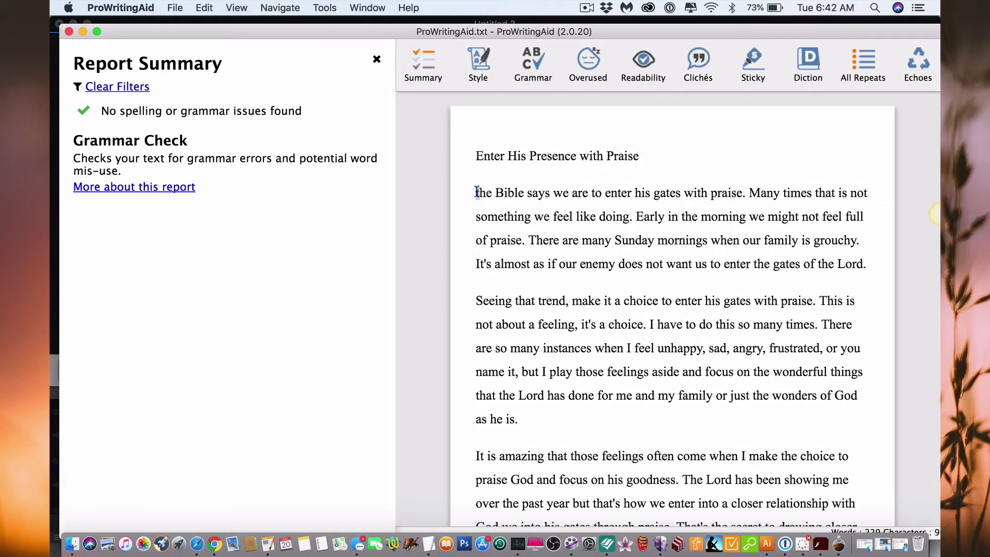
pyautogui.write('T')
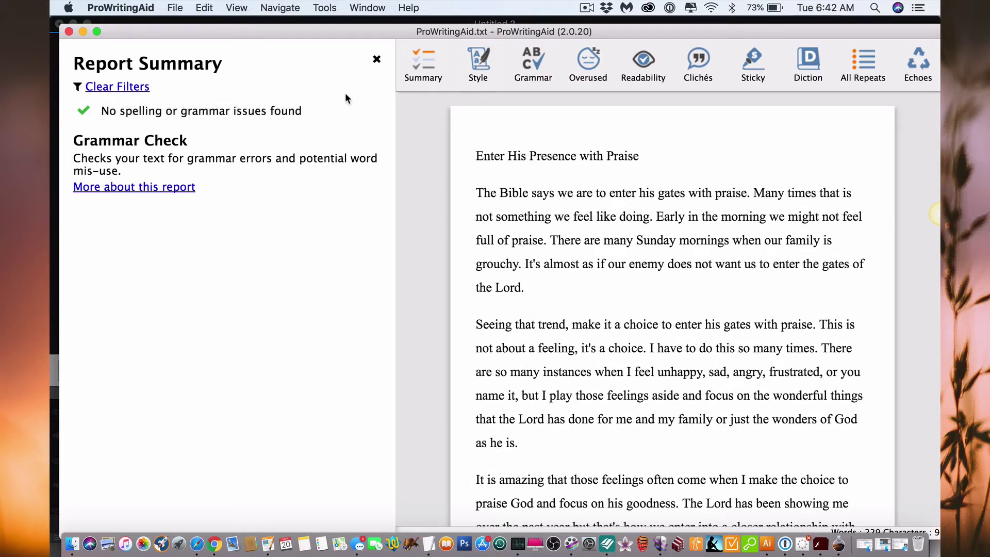
# - Run the Overused report and expand the feel/feels/feeling/felt entry to view its individual word forms
pyautogui.click(605, 81)
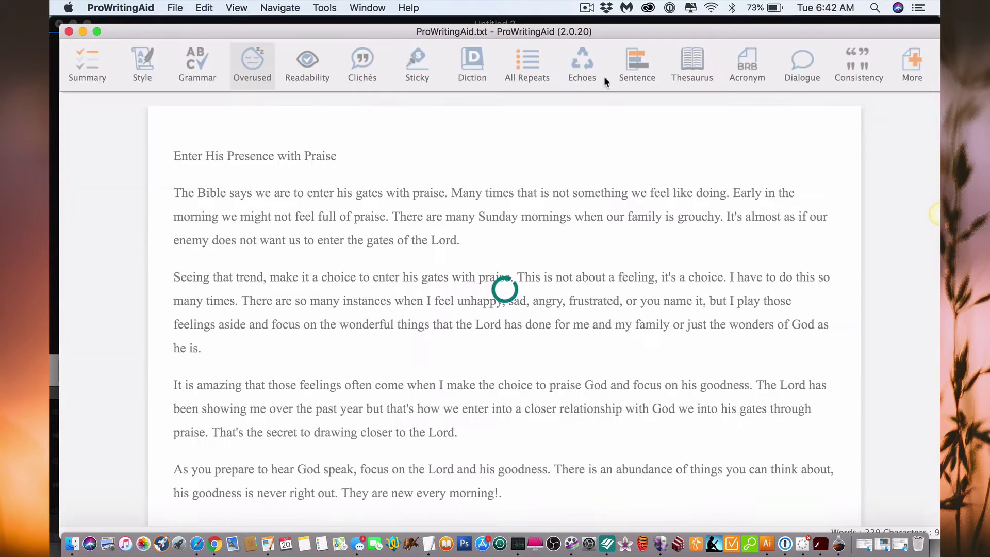
pyautogui.moveTo(292, 154)
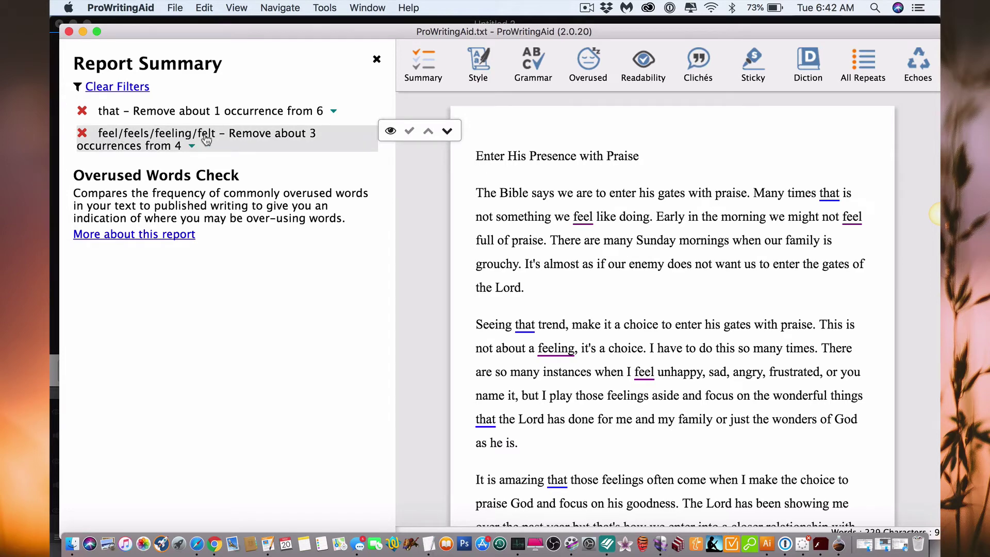
pyautogui.click(191, 147)
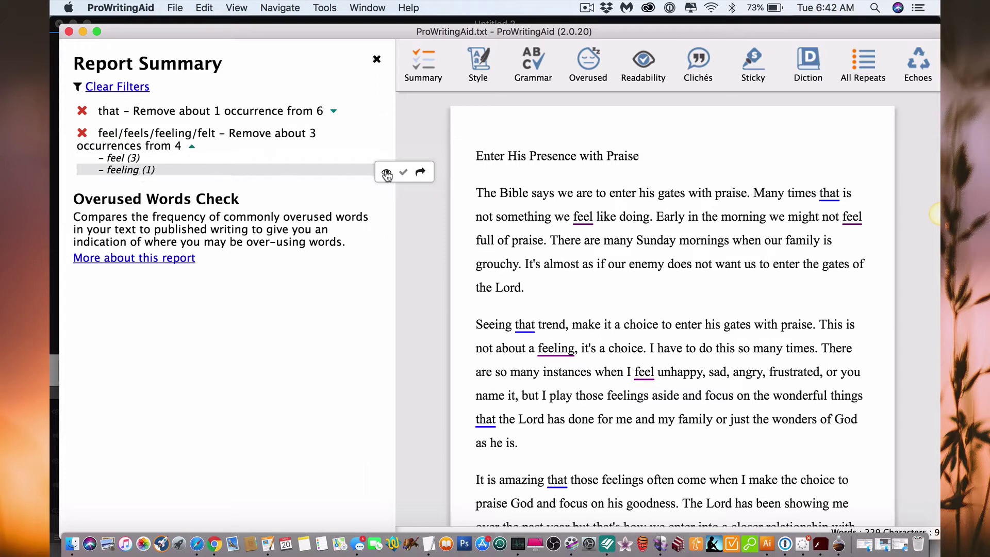
pyautogui.click(386, 175)
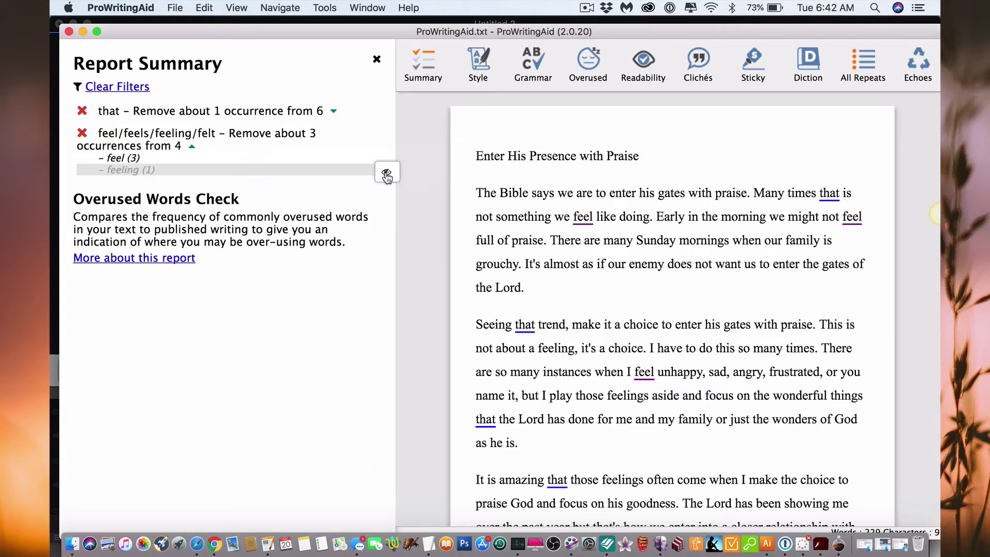
pyautogui.click(386, 174)
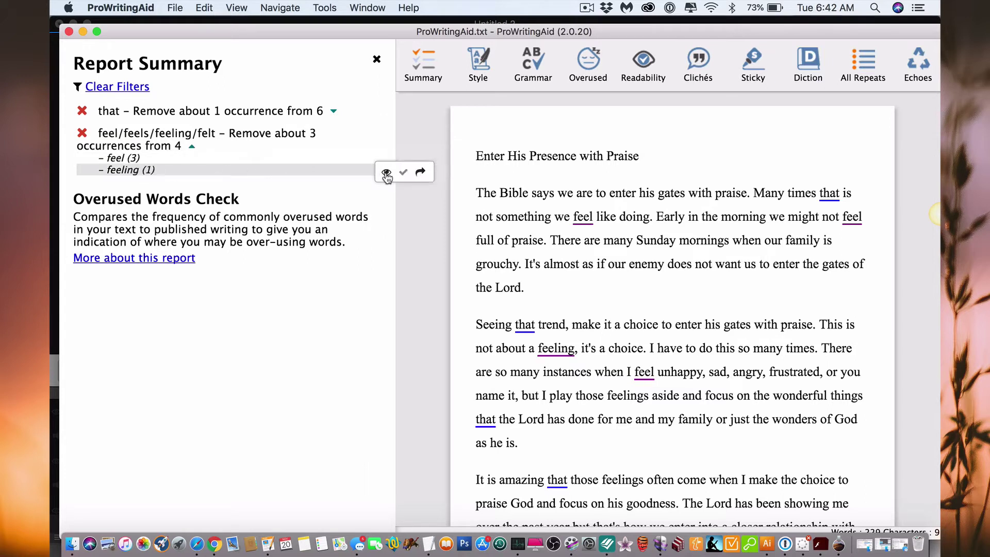
# - Inspect the overused-word suggestions for "feel" and "that" in the first paragraph
pyautogui.click(585, 217)
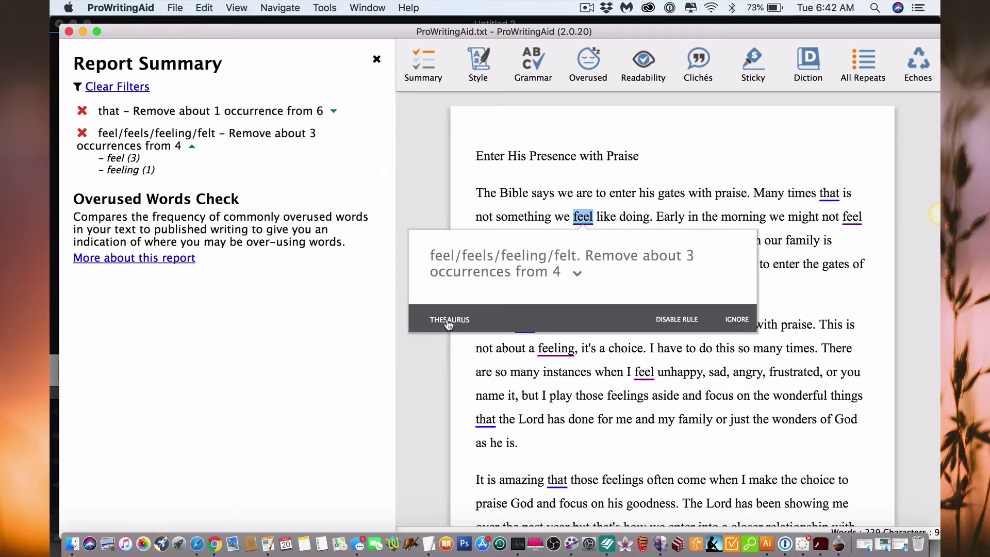
pyautogui.click(709, 148)
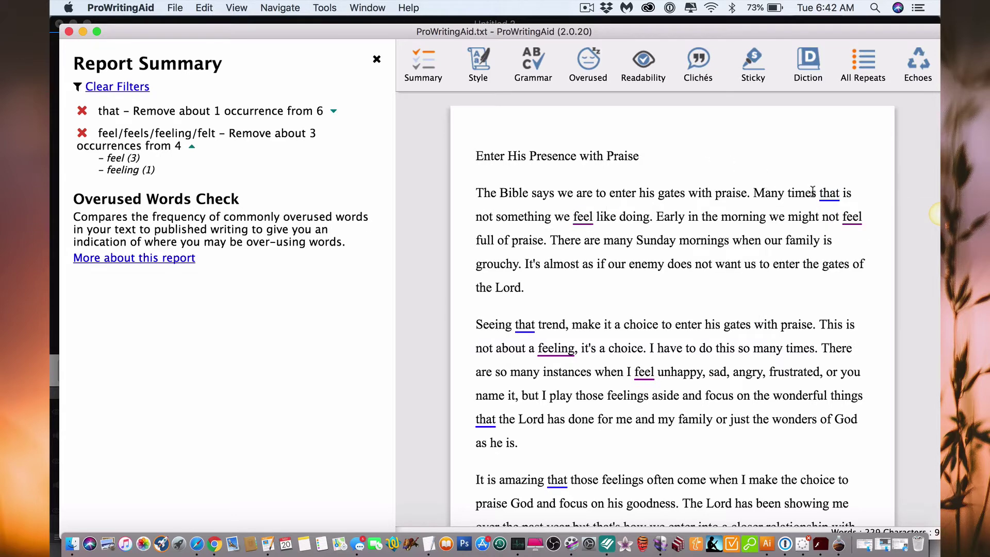
pyautogui.moveTo(834, 196)
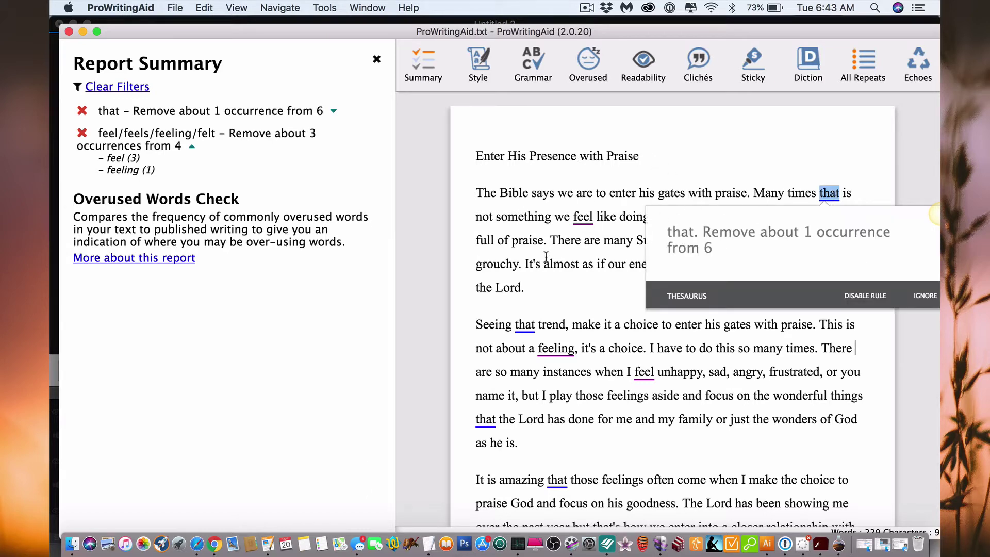
pyautogui.moveTo(583, 221)
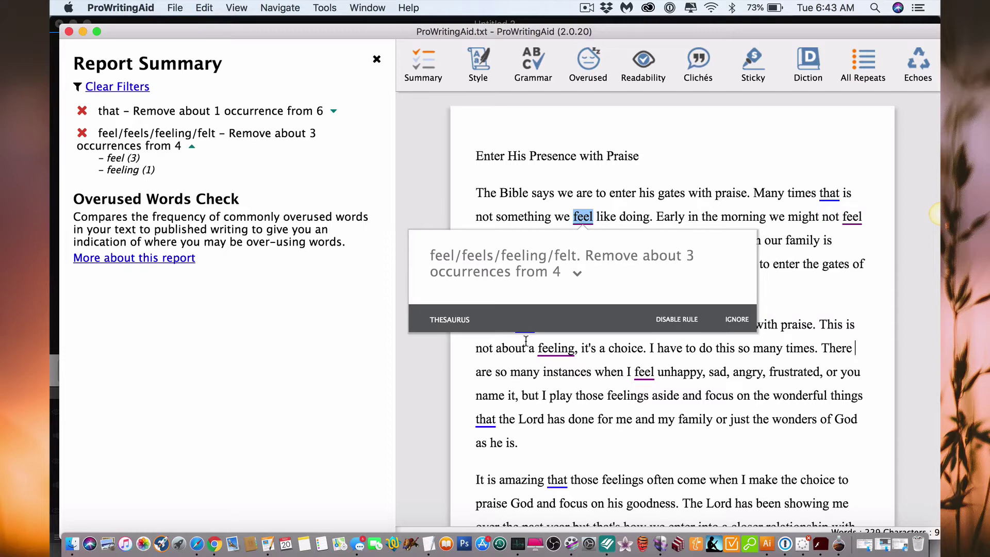
pyautogui.click(576, 272)
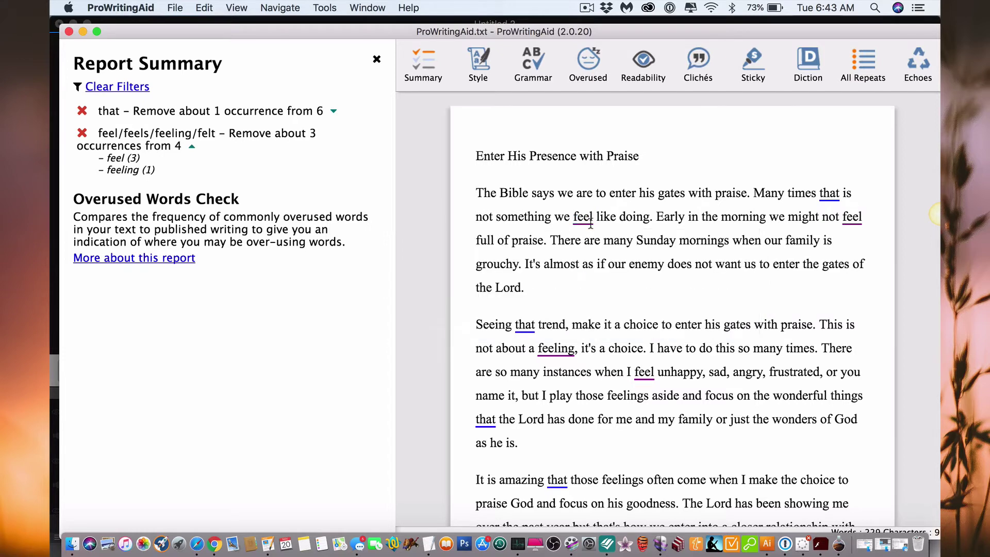
# - Replace "that" with "this" before "trend" at the start of the second paragraph
pyautogui.click(846, 243)
pyautogui.moveTo(518, 328)
pyautogui.press('BackSpace')
pyautogui.press('BackSpace')
pyautogui.write('is')
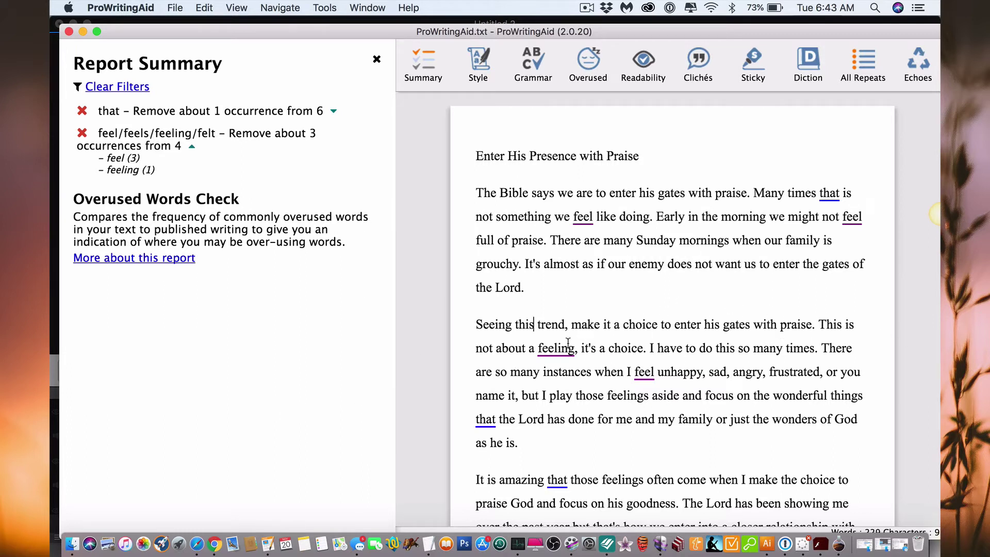
# - Look up thesaurus alternatives for "feeling" in the second paragraph and inspect the suggestion for "feel" before "unhappy"
pyautogui.click(554, 351)
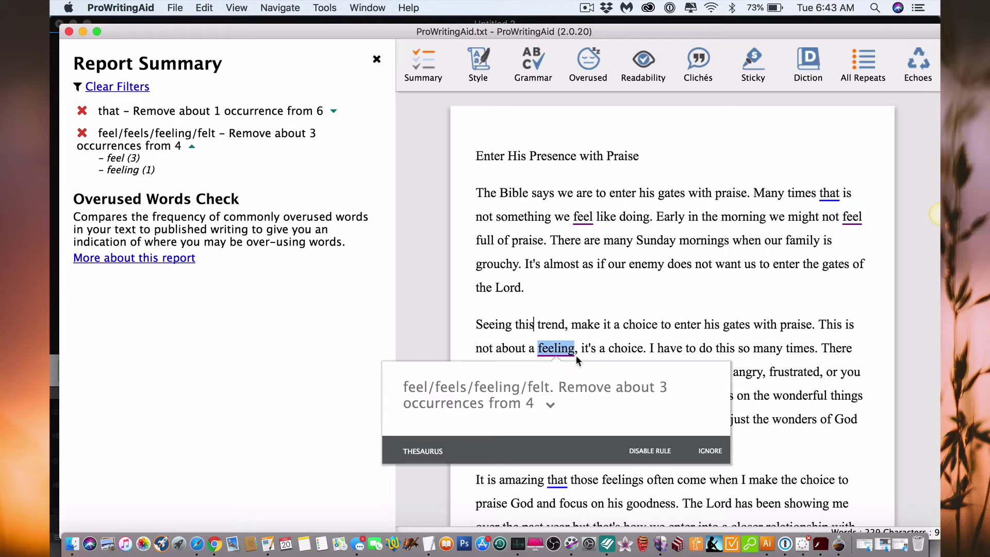
pyautogui.click(546, 351)
pyautogui.click(424, 453)
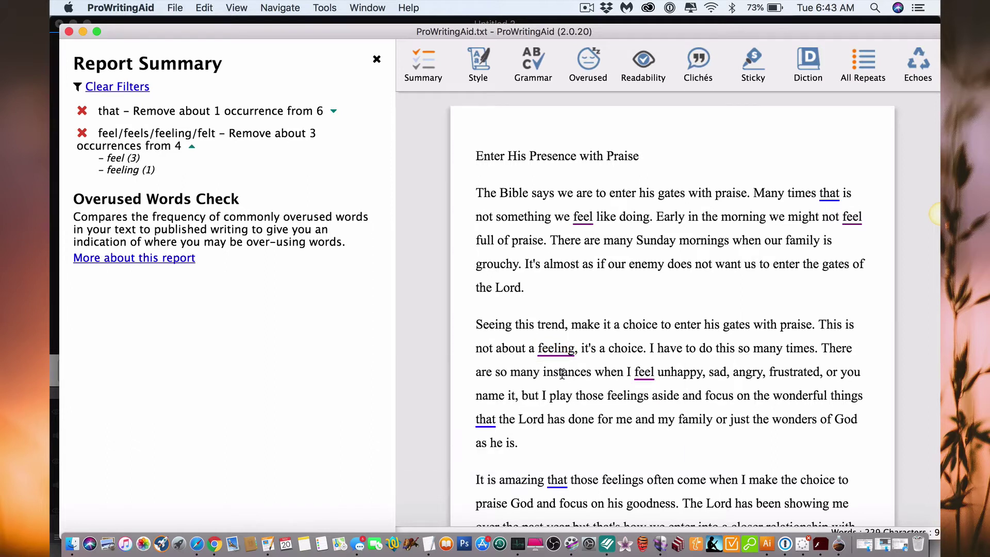
pyautogui.click(562, 352)
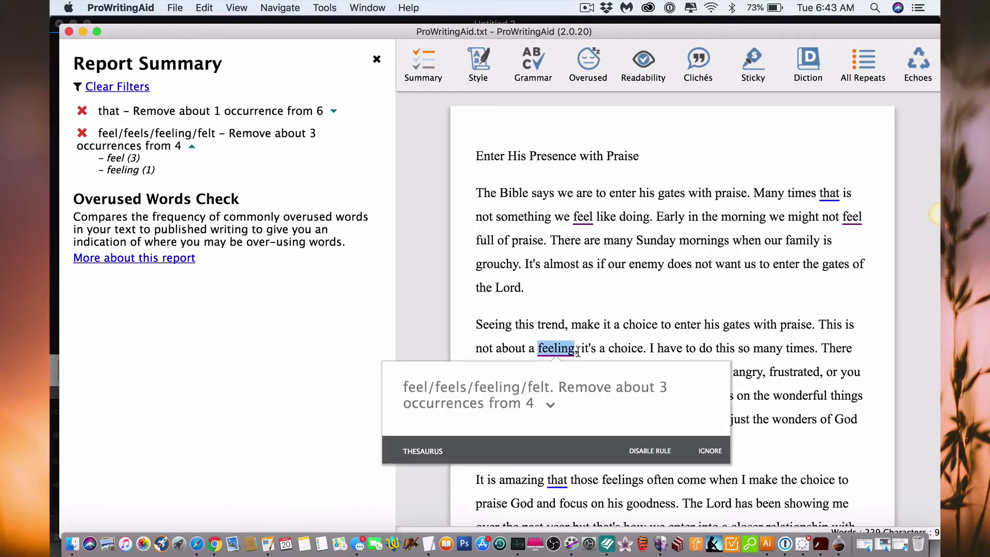
pyautogui.click(424, 451)
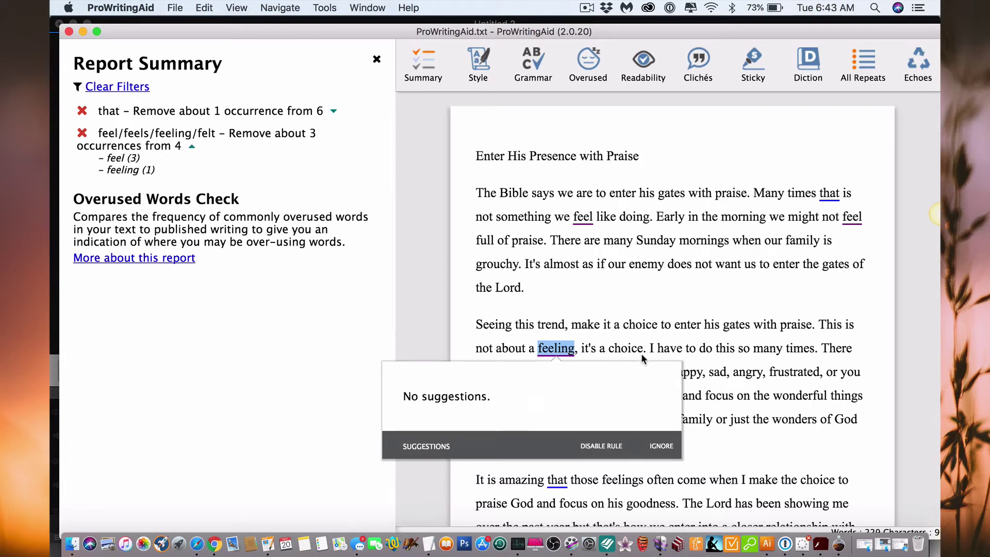
pyautogui.click(735, 325)
pyautogui.click(644, 371)
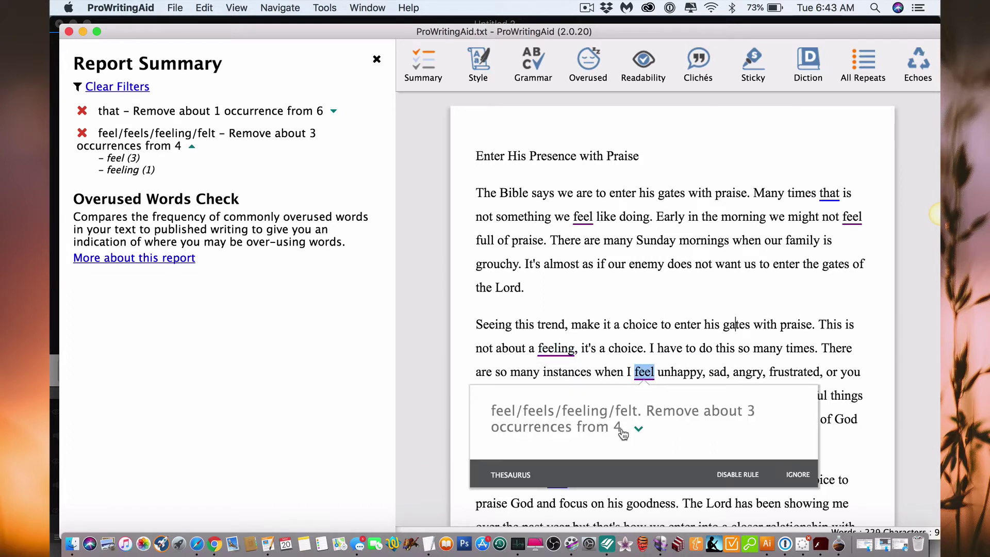
# - Expand the "that" entry, jump to its first flagged occurrence and review the remaining overused words throughout the document
pyautogui.scroll(-2, 839, 294)
pyautogui.scroll(-7, 839, 294)
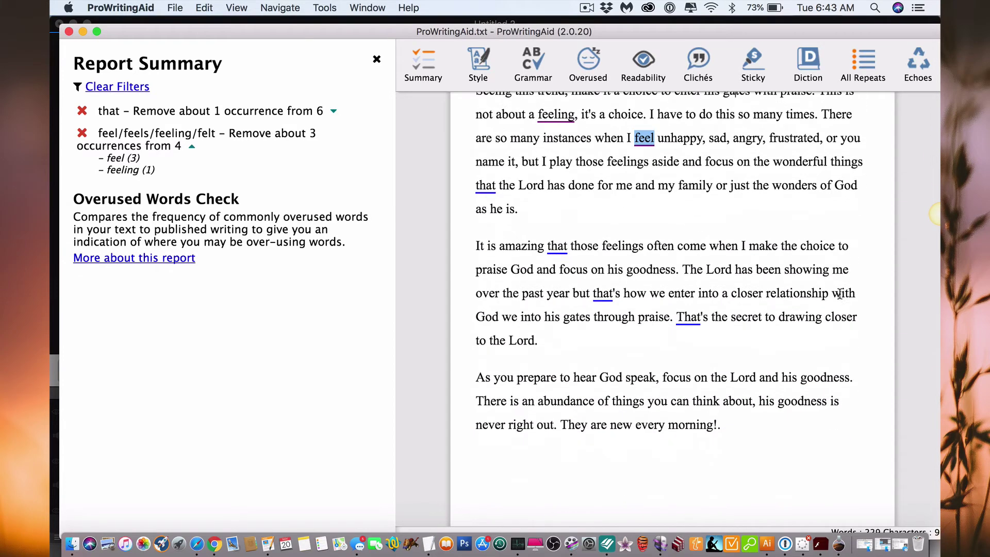
pyautogui.scroll(5, 625, 271)
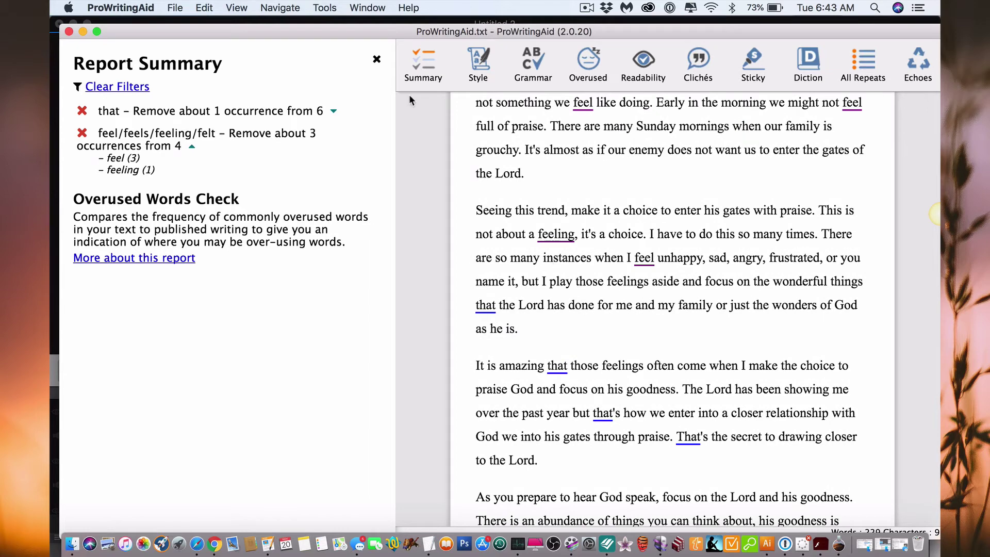
pyautogui.click(333, 112)
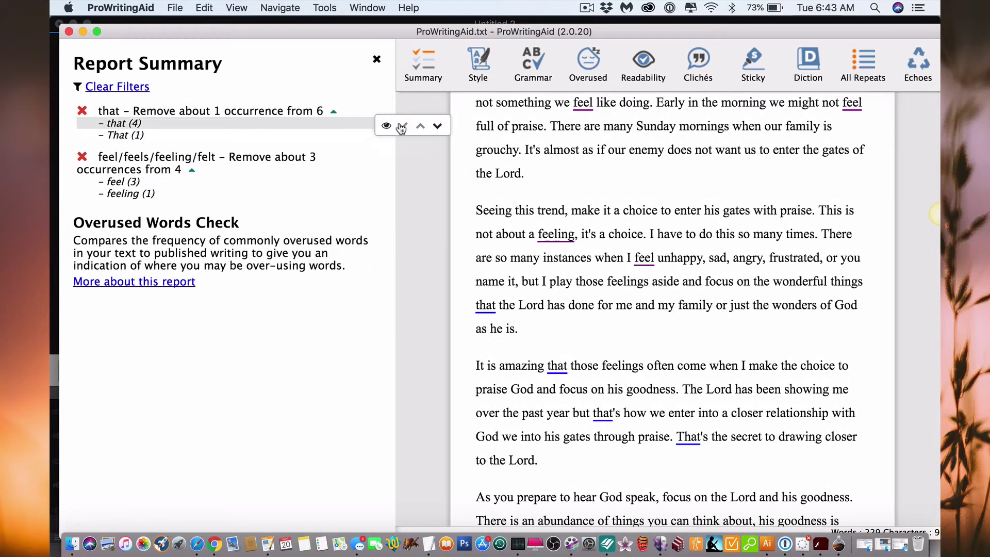
pyautogui.click(438, 126)
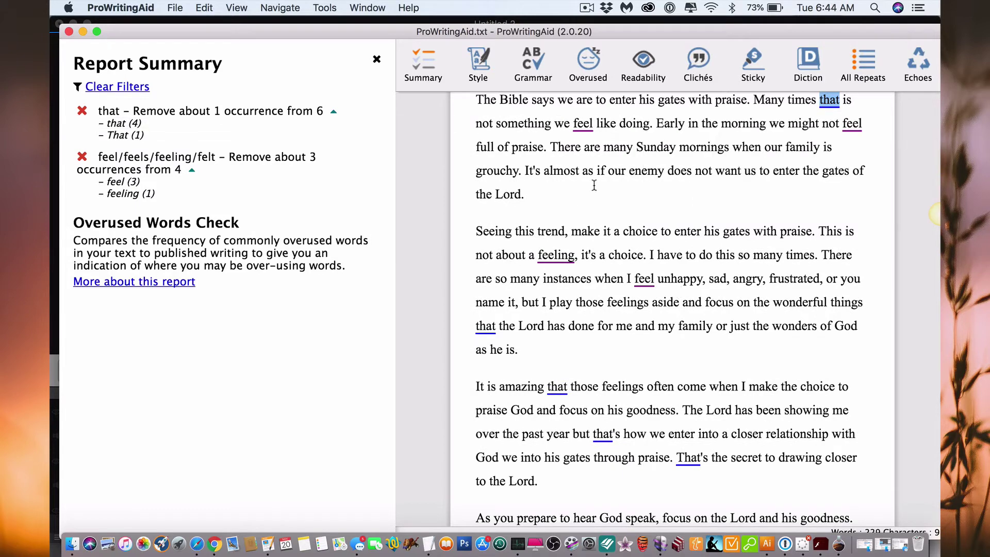
pyautogui.scroll(2, 594, 185)
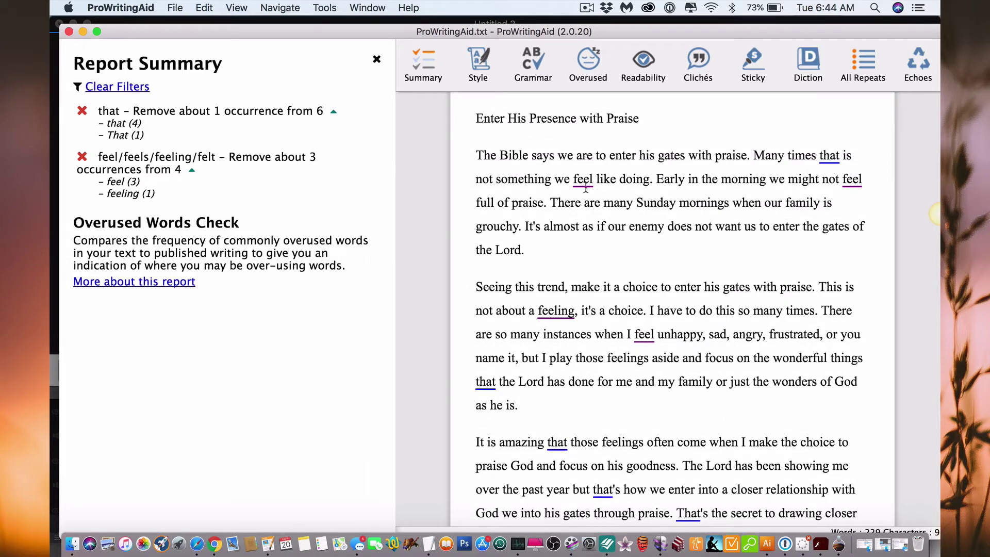
pyautogui.moveTo(576, 182)
pyautogui.scroll(-1, 509, 429)
pyautogui.scroll(-4, 510, 430)
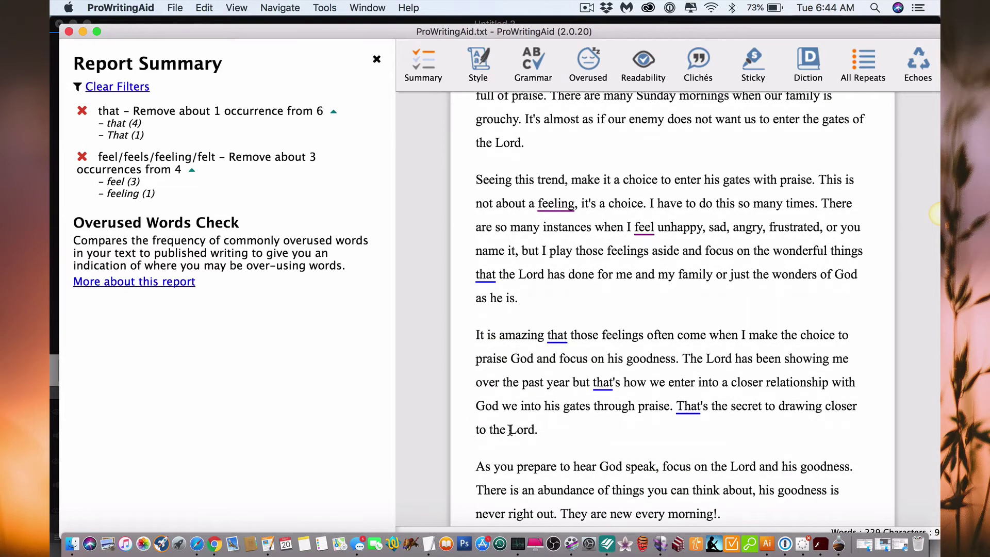
pyautogui.scroll(5, 510, 429)
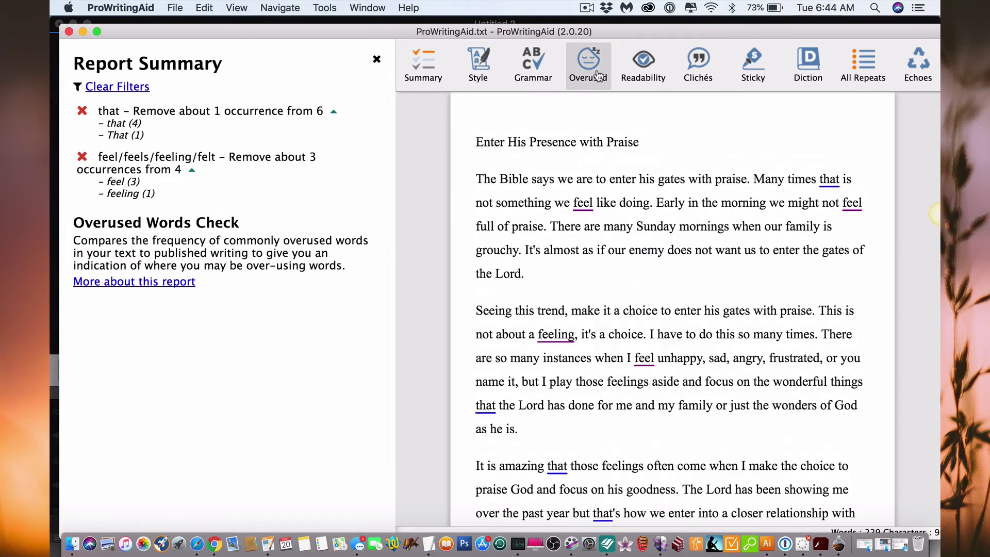
# - Run the Readability report and expand the document's readability scores
pyautogui.click(650, 76)
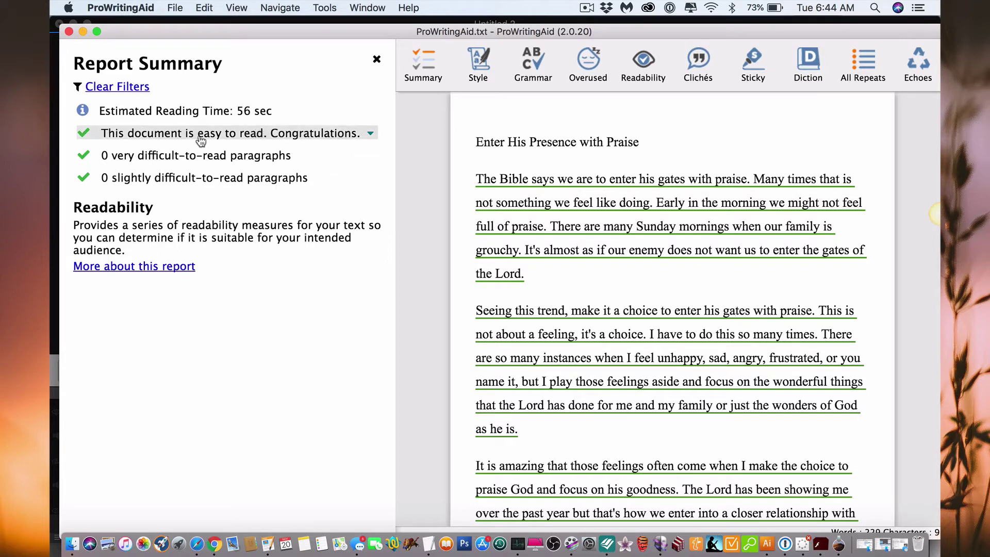
pyautogui.click(371, 133)
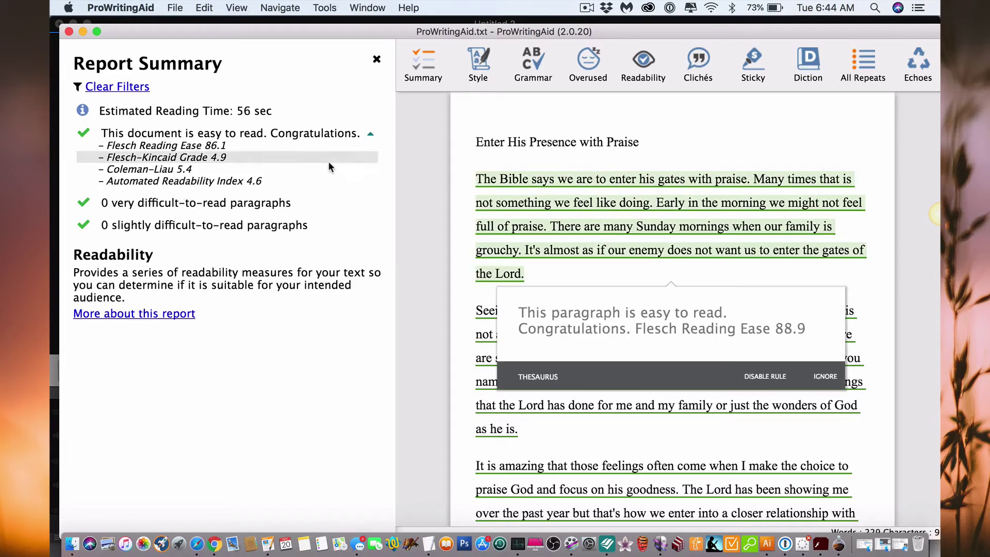
pyautogui.moveTo(677, 158)
# - Run the Clichés report, expand the redundancies and inspect the flagged phrase "enter into" in the third paragraph
pyautogui.click(707, 77)
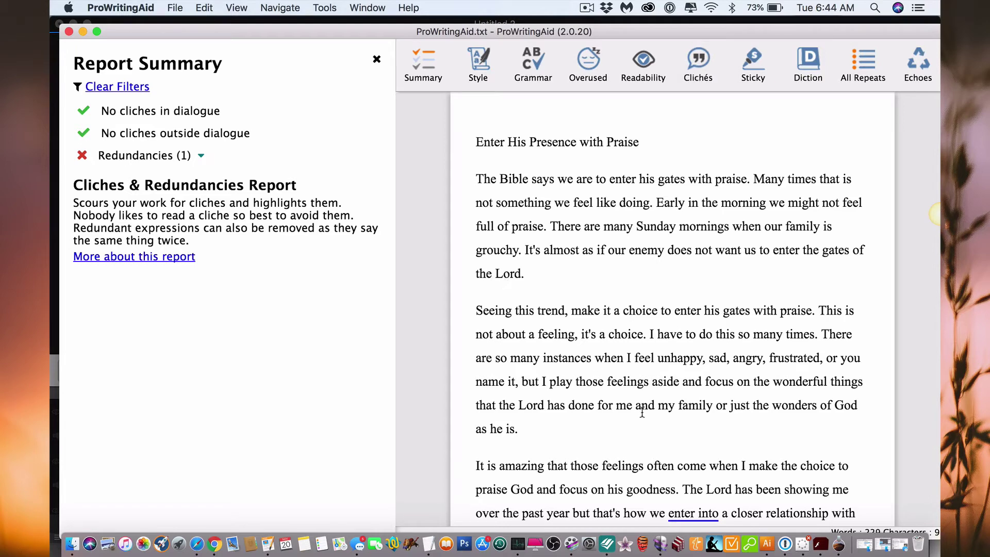
pyautogui.scroll(-4, 642, 411)
pyautogui.moveTo(698, 420)
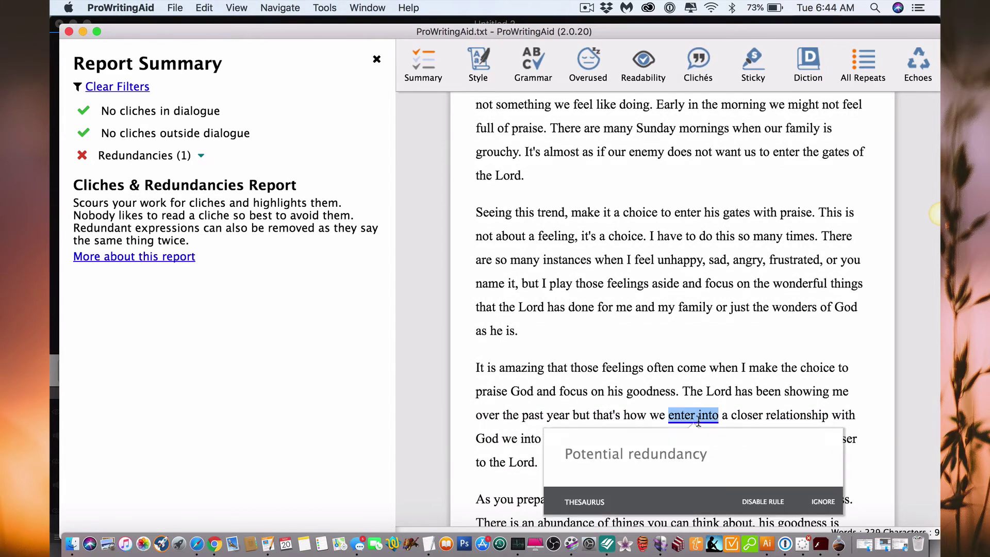
pyautogui.scroll(-3, 699, 421)
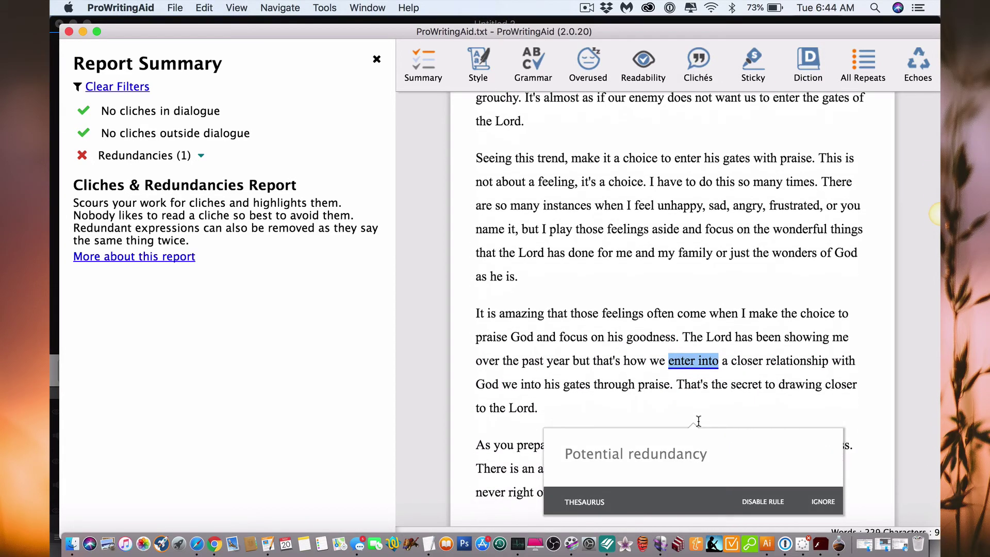
pyautogui.moveTo(720, 353)
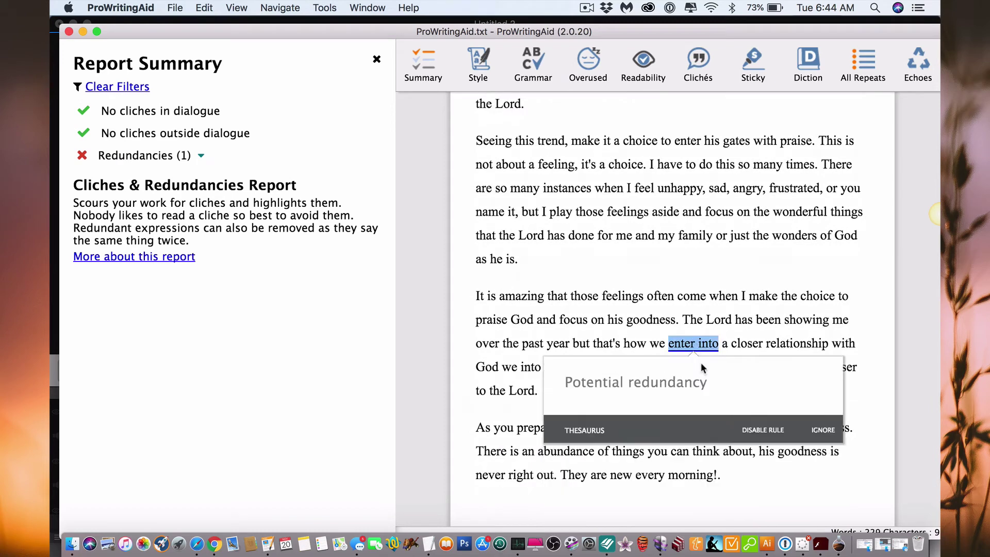
pyautogui.click(201, 155)
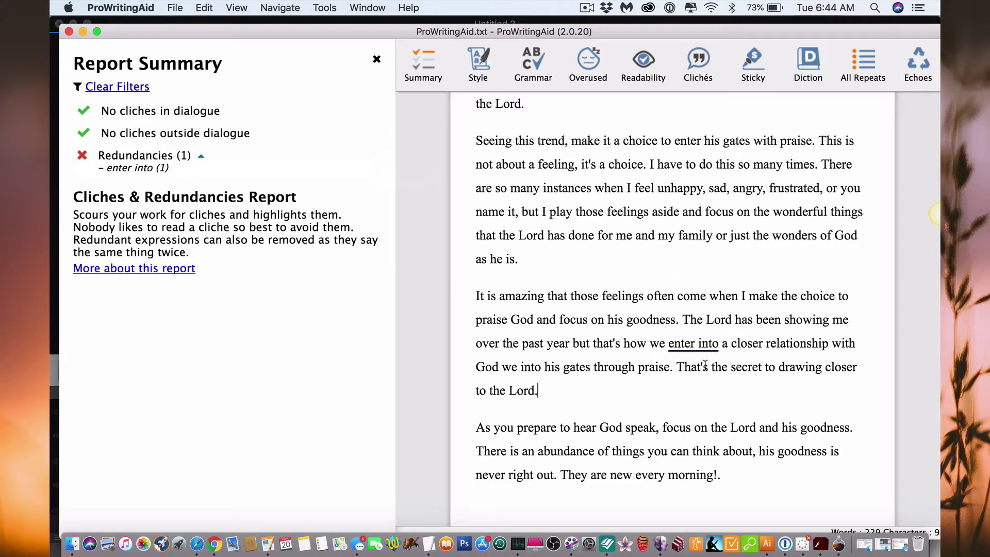
pyautogui.moveTo(699, 336)
pyautogui.click(694, 341)
pyautogui.scroll(3, 694, 342)
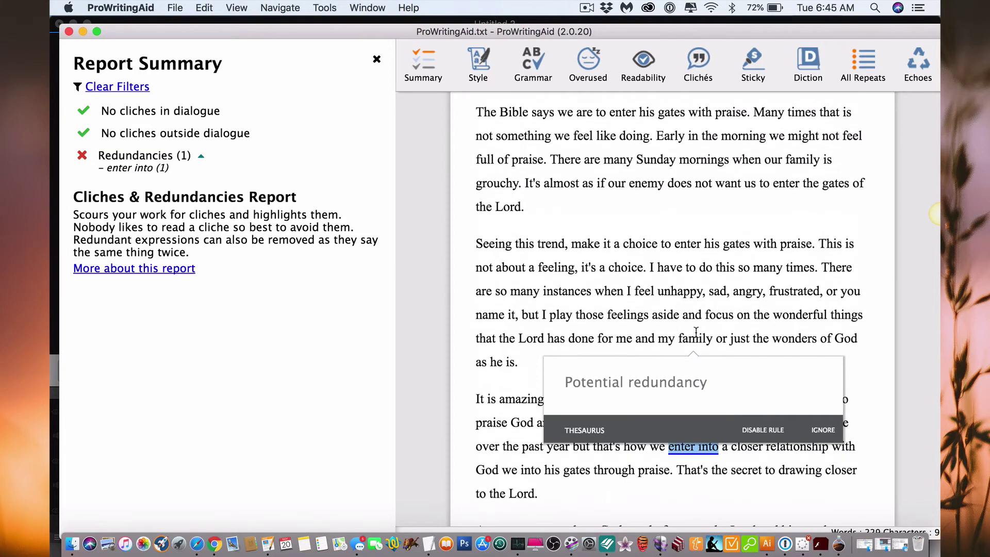
# - Run the Sticky report, expand the list of sticky sentences and inspect the flagged last sentence of the first paragraph
pyautogui.click(753, 78)
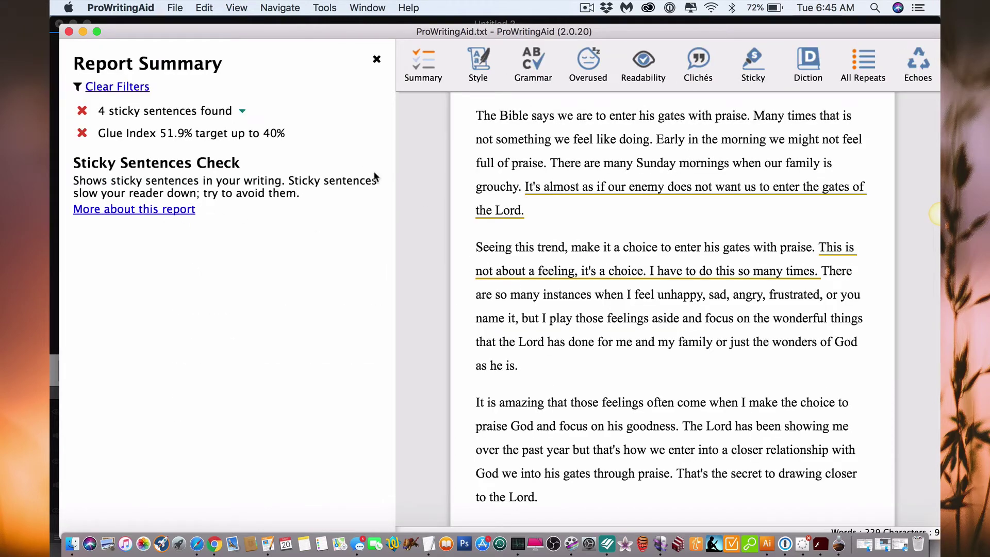
pyautogui.click(242, 111)
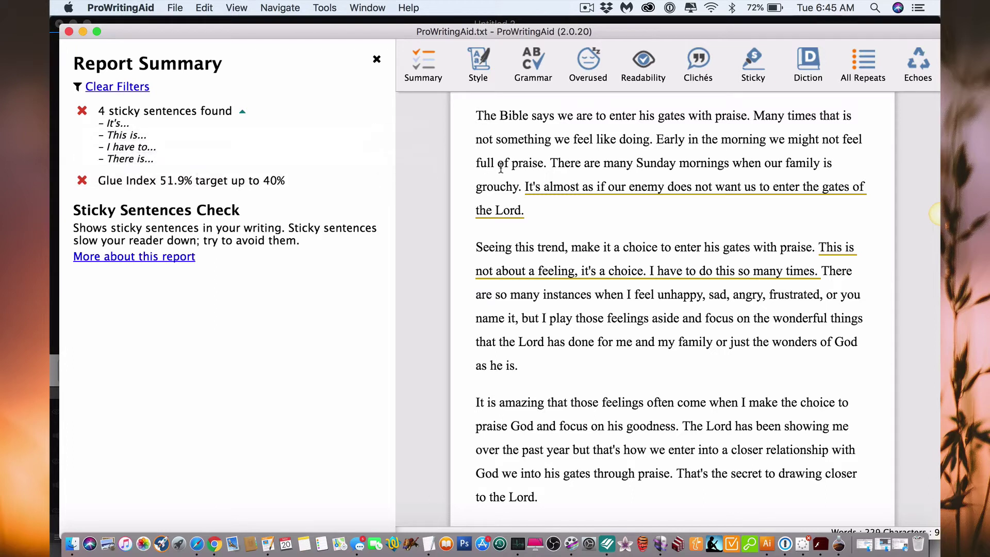
pyautogui.moveTo(597, 192)
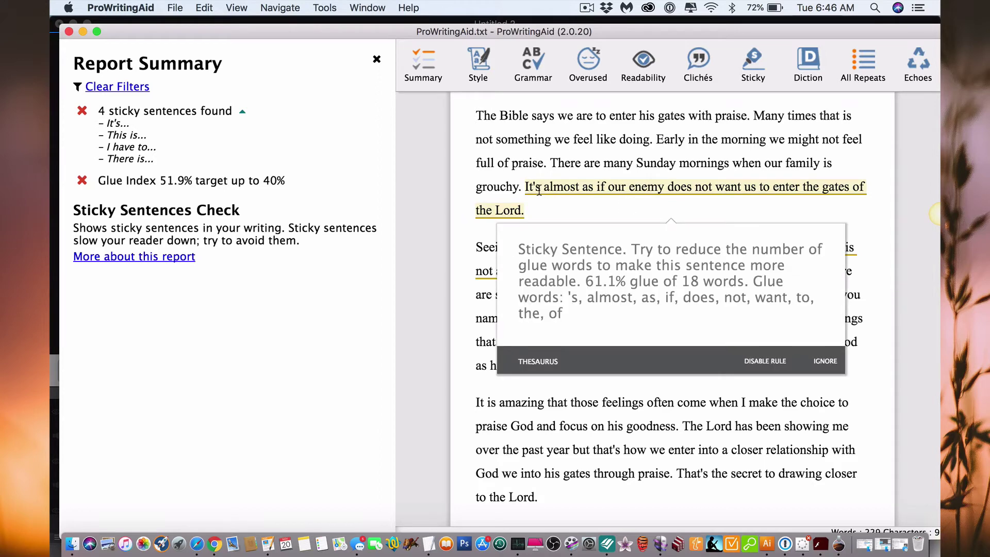
pyautogui.moveTo(536, 188)
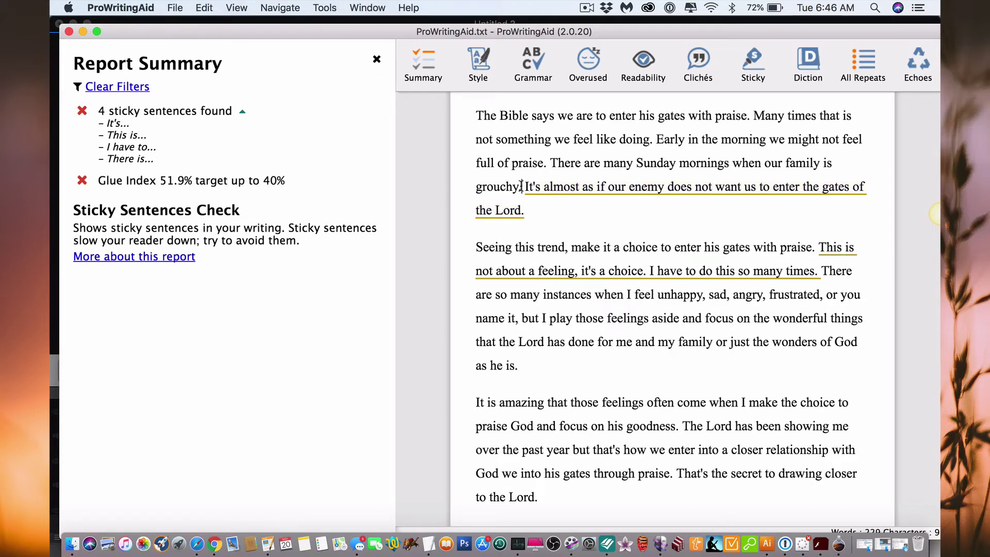
# - Reword the flagged last sentence of the first paragraph to "Our enemy does not want us to enter the gates of the Lord."
pyautogui.moveTo(525, 187); pyautogui.dragTo(587, 186)
pyautogui.press('BackSpace')
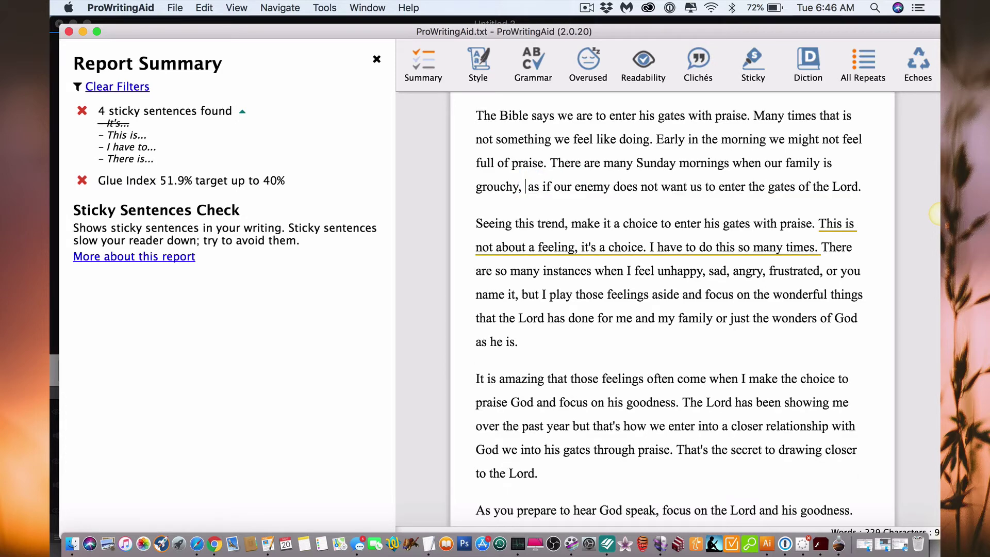
pyautogui.press('BackSpace')
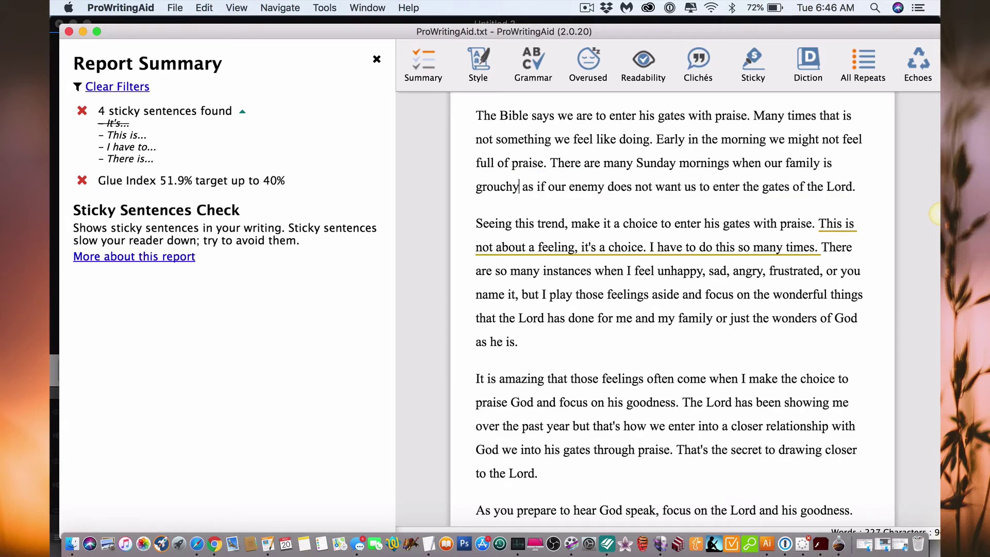
pyautogui.write('.')
pyautogui.moveTo(525, 187); pyautogui.dragTo(557, 187)
pyautogui.write('O')
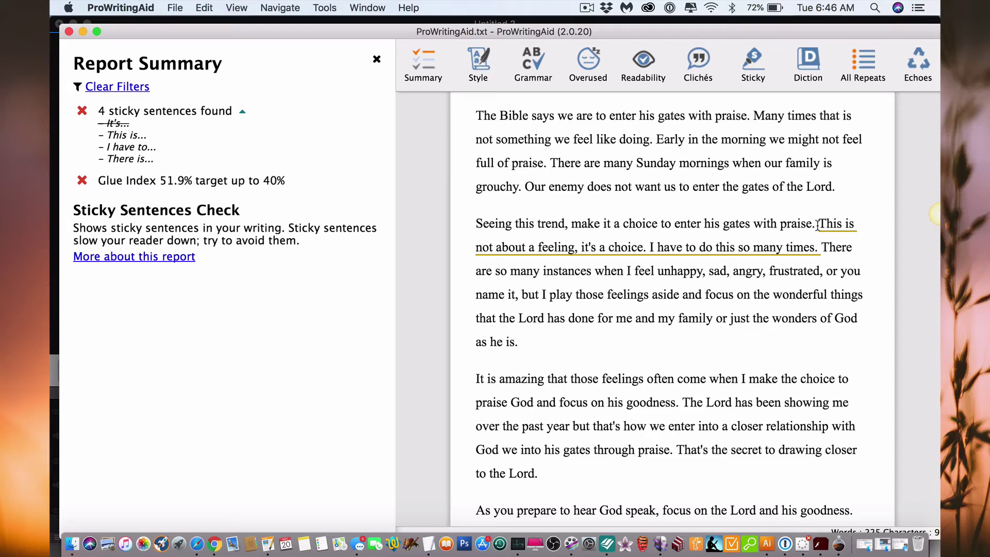
# - Inspect the glue-word notes on the two flagged sticky sentences in the second paragraph
pyautogui.click(805, 239)
pyautogui.click(828, 229)
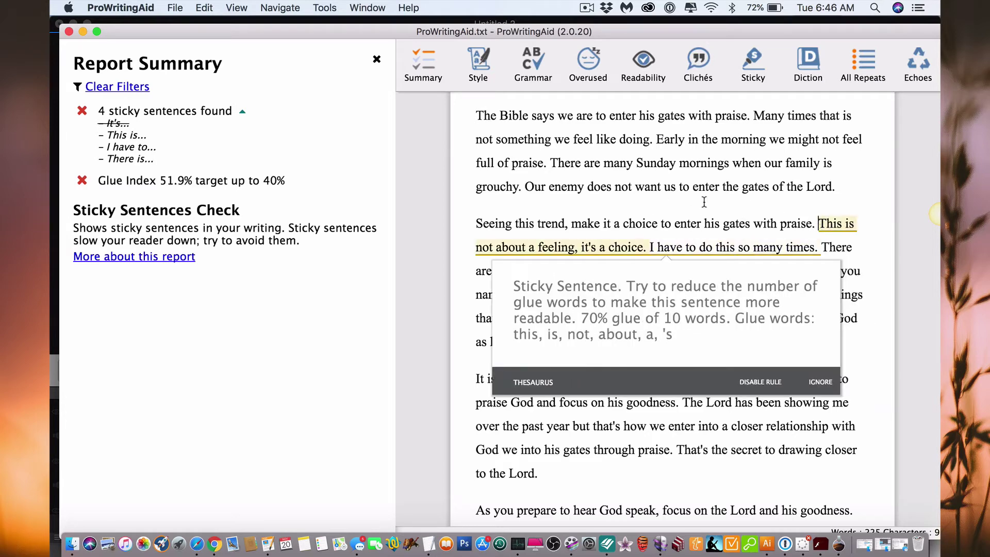
pyautogui.click(697, 218)
pyautogui.click(755, 250)
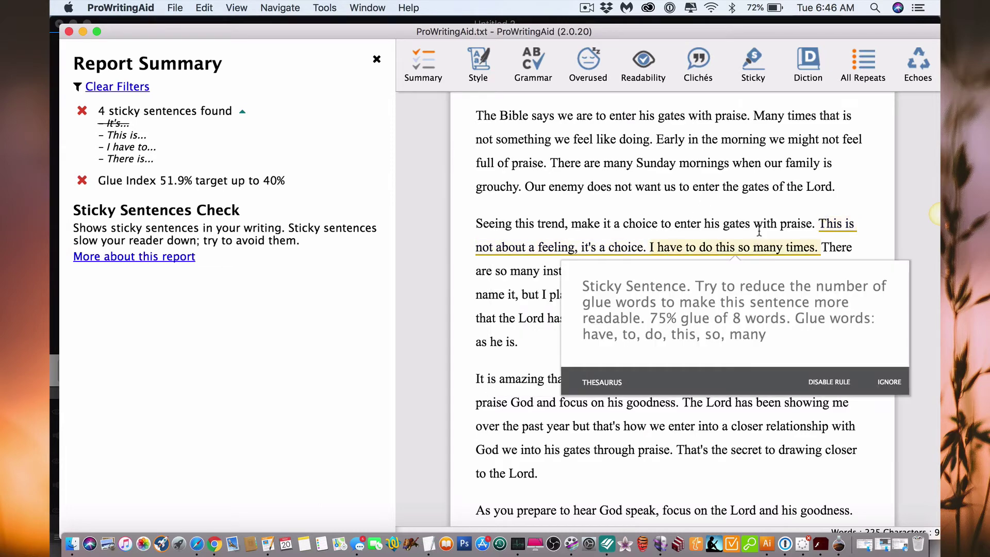
# - Try "Choose" in place of "This is" in the second paragraph's first flagged sentence, and remove both wordings
pyautogui.click(820, 223)
pyautogui.moveTo(822, 223); pyautogui.dragTo(856, 223)
pyautogui.write('Choonot')
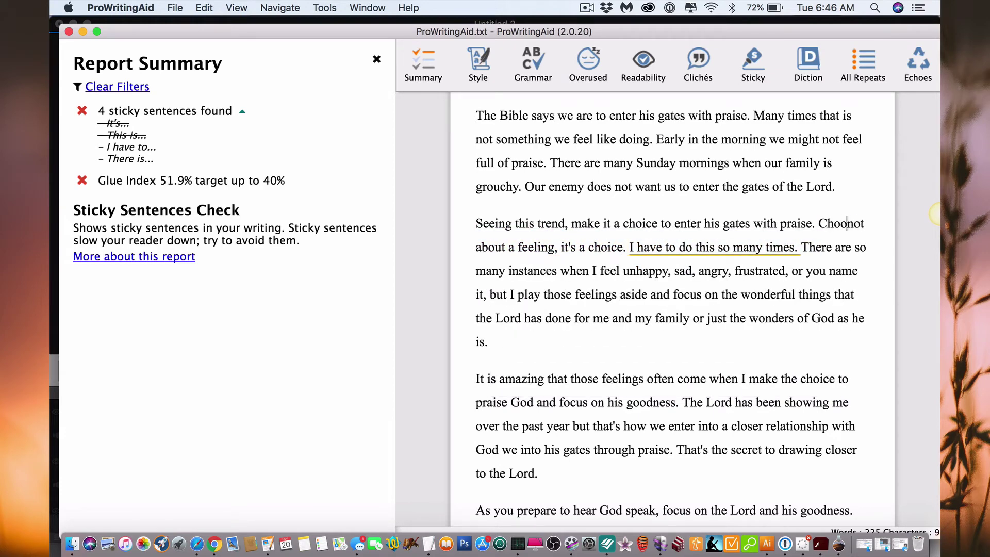
pyautogui.write('se')
pyautogui.press('BackSpace')
pyautogui.press('BackSpace')
pyautogui.press('BackSpace')
pyautogui.press('BackSpace')
pyautogui.press('BackSpace')
pyautogui.press('BackSpace')
pyautogui.write('I')
pyautogui.press('BackSpace')
pyautogui.write('I')
pyautogui.press('BackSpace')
# - Delete the remaining sentence fragment "not about a feeling, it's a choice." from the second paragraph
pyautogui.hotkey('shift', 'Up')
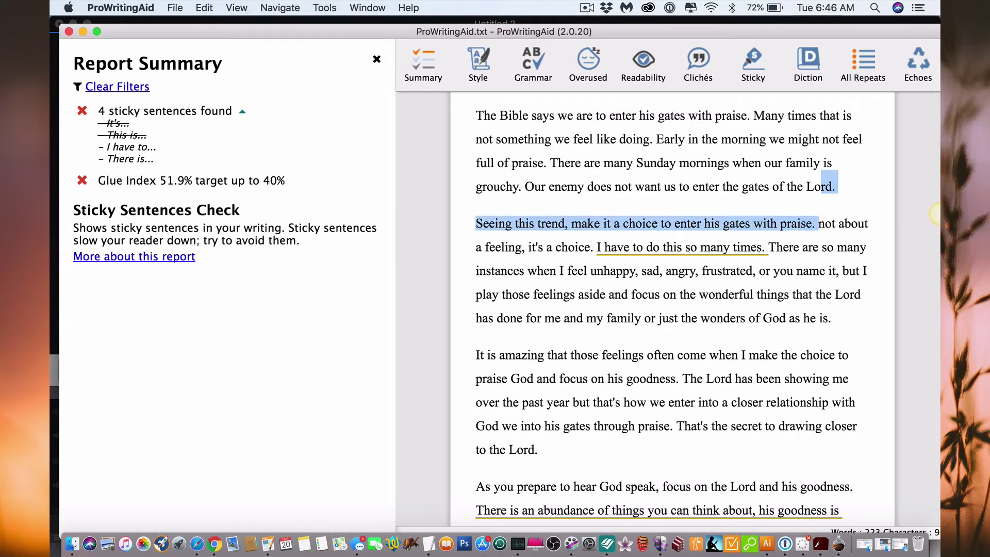
pyautogui.hotkey('shift', 'Up')
pyautogui.press('Right')
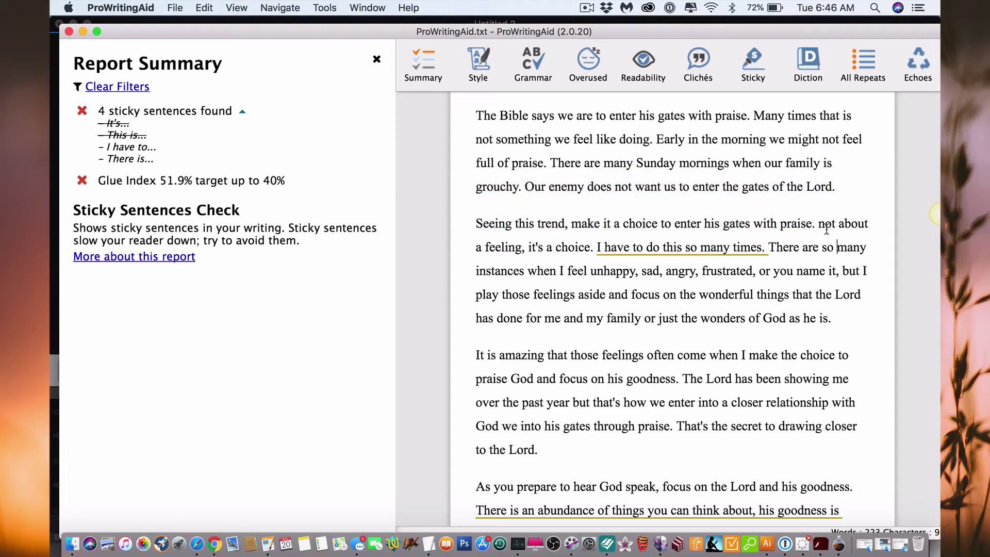
pyautogui.moveTo(821, 226); pyautogui.dragTo(594, 248)
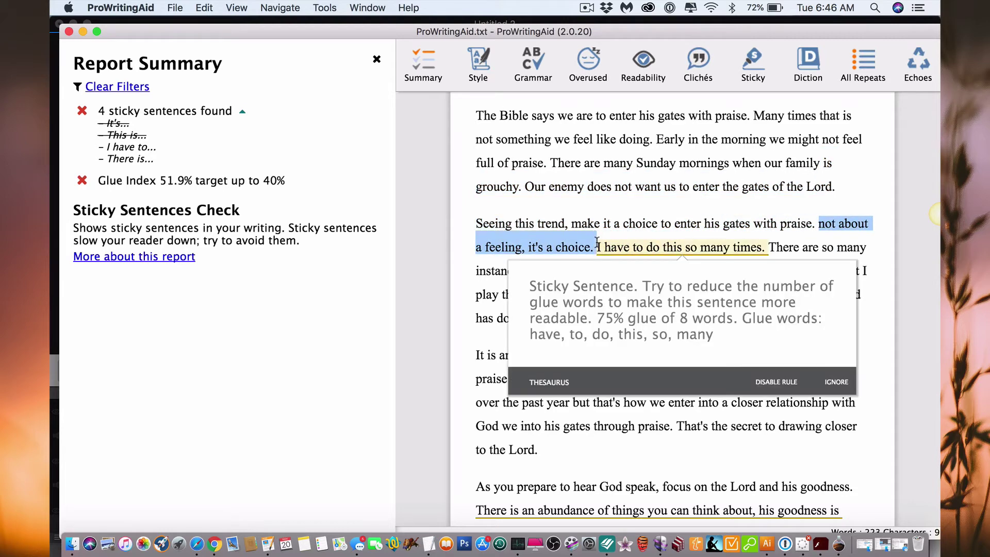
pyautogui.press('BackSpace')
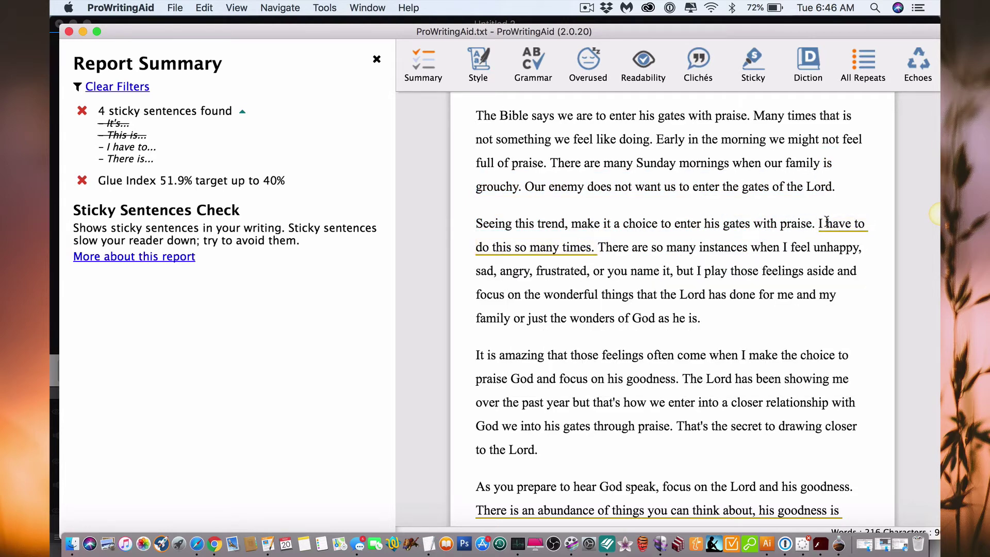
# - Shorten the flagged sentence "I have to do this so many times." in the second paragraph to "I do this"
pyautogui.click(825, 225)
pyautogui.moveTo(826, 224); pyautogui.dragTo(483, 247)
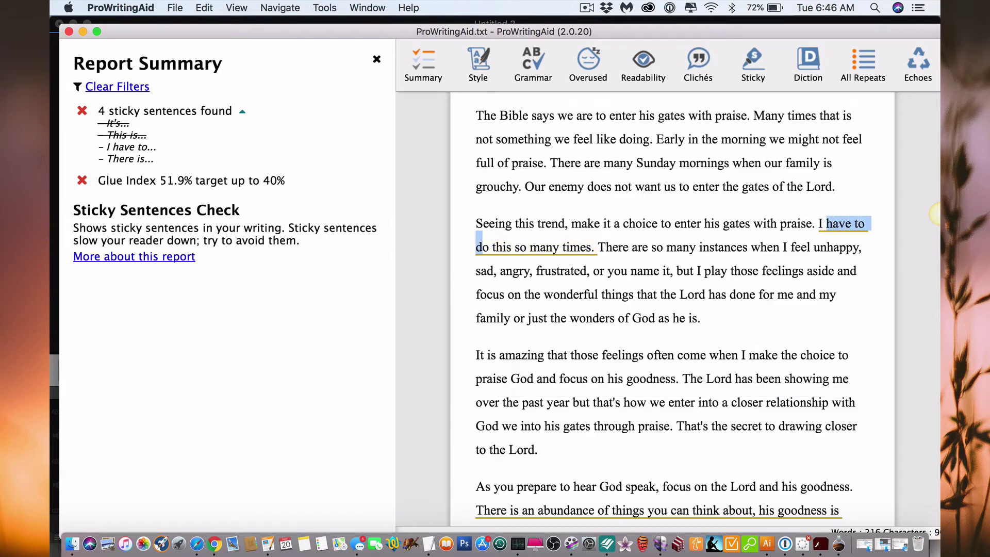
pyautogui.press('BackSpace')
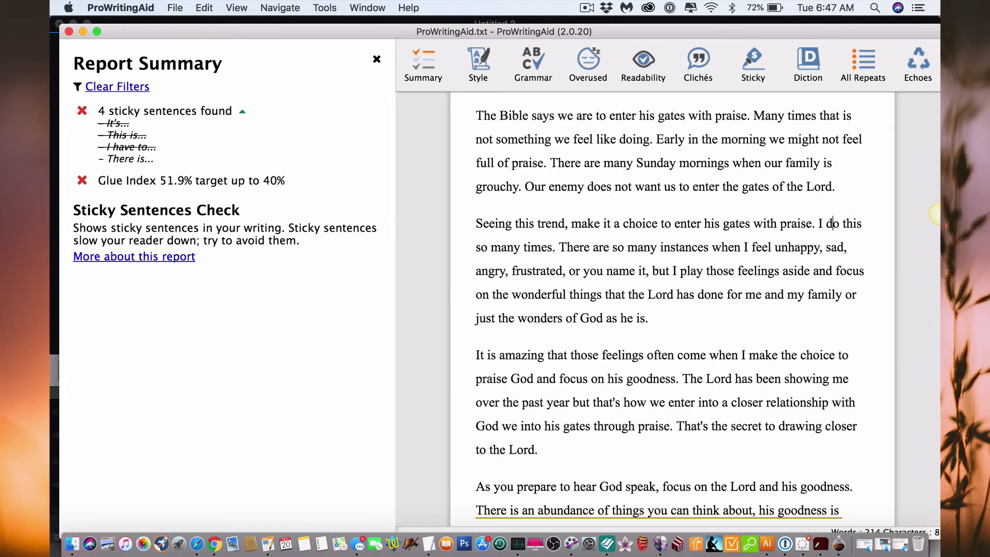
pyautogui.moveTo(818, 223); pyautogui.dragTo(555, 246)
pyautogui.write('T')
pyautogui.press('BackSpace')
pyautogui.write('I do this')
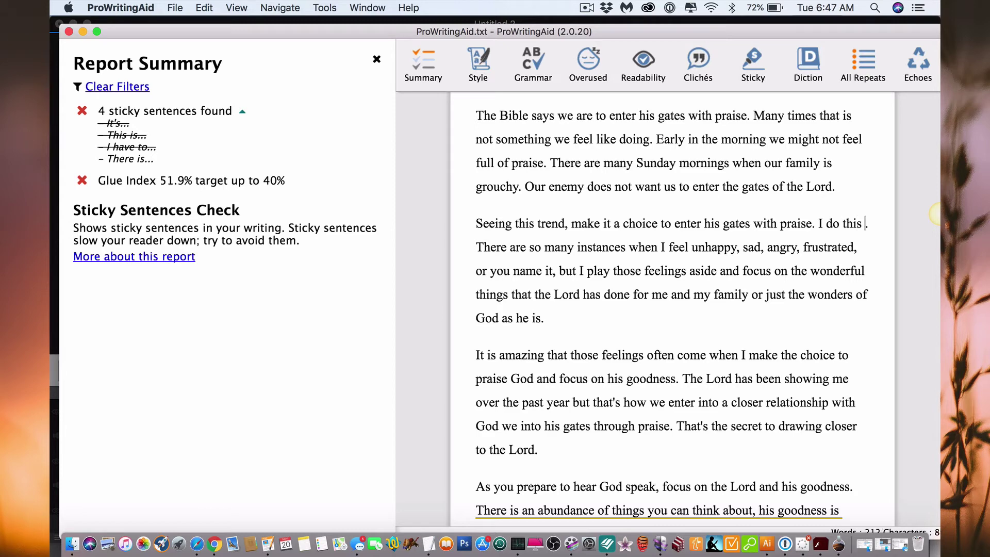
# - Reword the shortened sentence in the second paragraph to "I make the choice every day"
pyautogui.press('BackSpace')
pyautogui.press('BackSpace')
pyautogui.press('BackSpace')
pyautogui.press('BackSpace')
pyautogui.press('BackSpace')
pyautogui.press('BackSpace')
pyautogui.write('make this ch')
pyautogui.press('BackSpace')
pyautogui.press('BackSpace')
pyautogui.press('BackSpace')
pyautogui.press('BackSpace')
pyautogui.press('BackSpace')
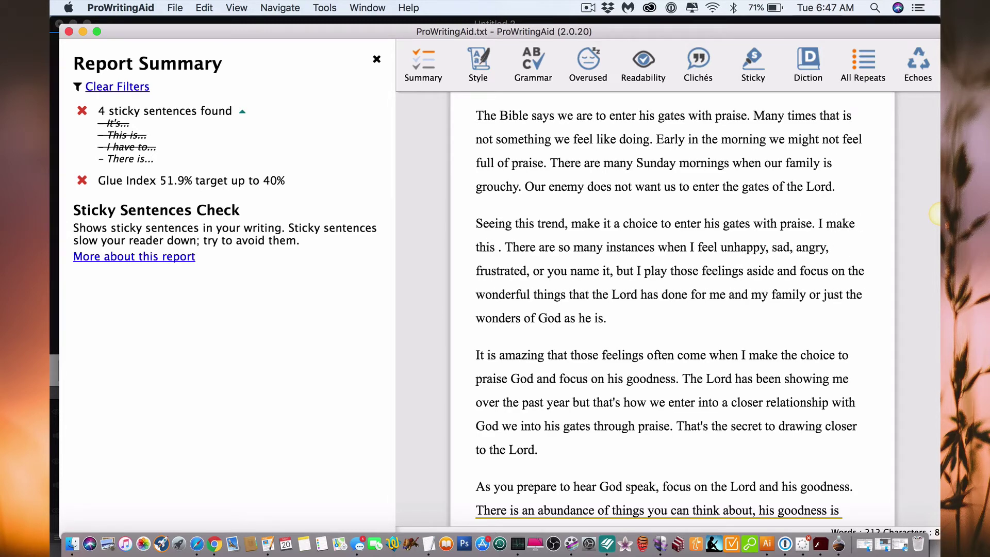
pyautogui.write('e choice every')
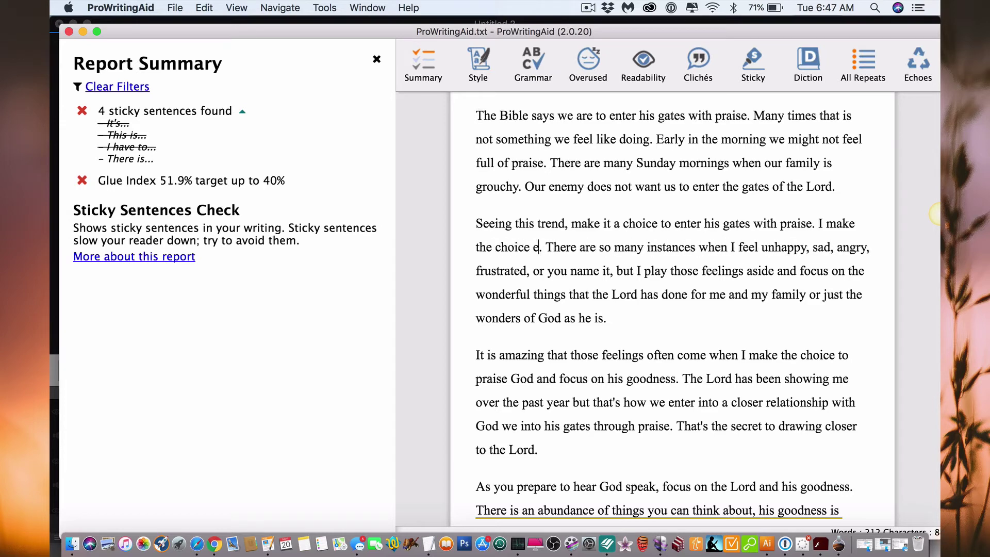
pyautogui.write(' day to')
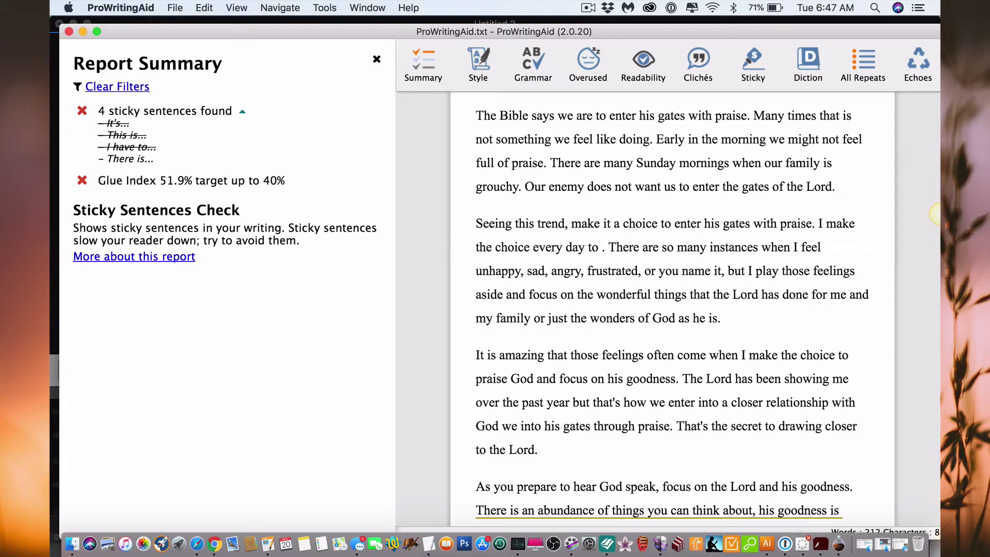
# - Finish the sentence after "every day" with ", choosing praise over feeling", removing the stray "to"
pyautogui.press('BackSpace')
pyautogui.press('BackSpace')
pyautogui.press('BackSpace')
pyautogui.press('BackSpace')
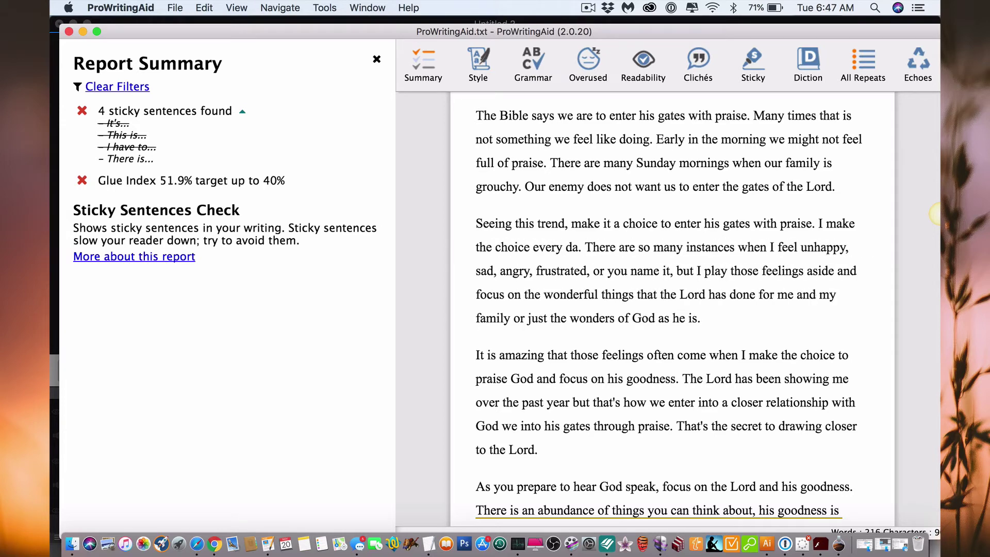
pyautogui.write('y, choosin')
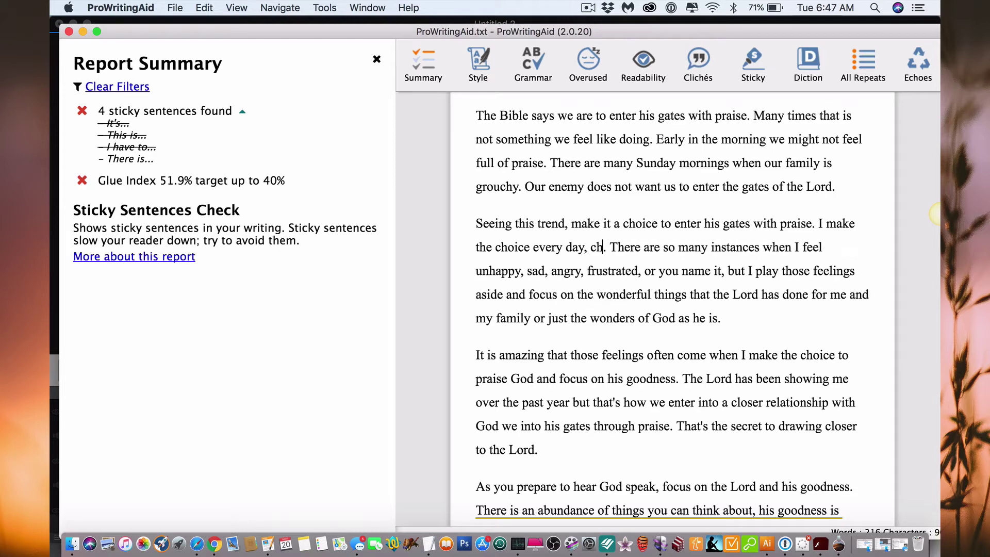
pyautogui.write('g praise o')
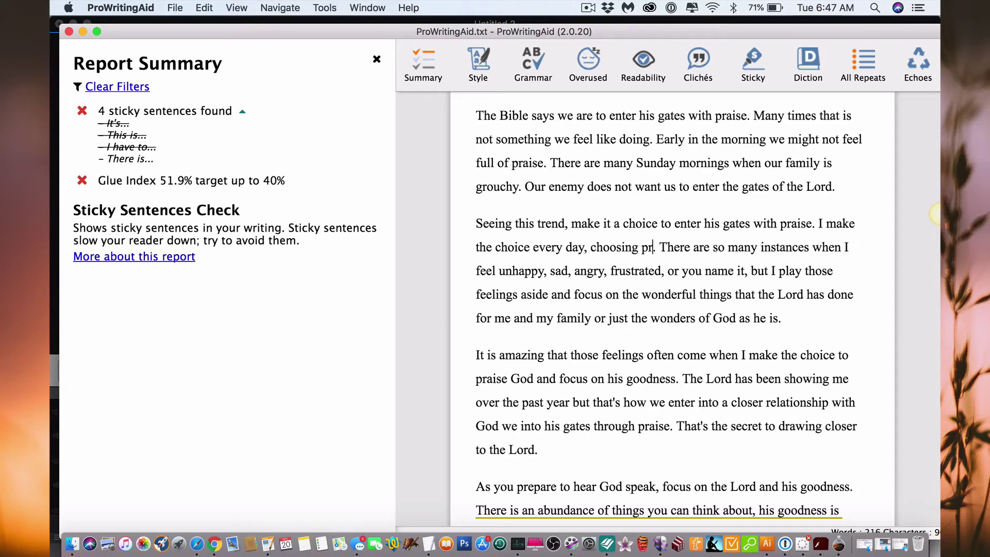
pyautogui.write('ver feeling')
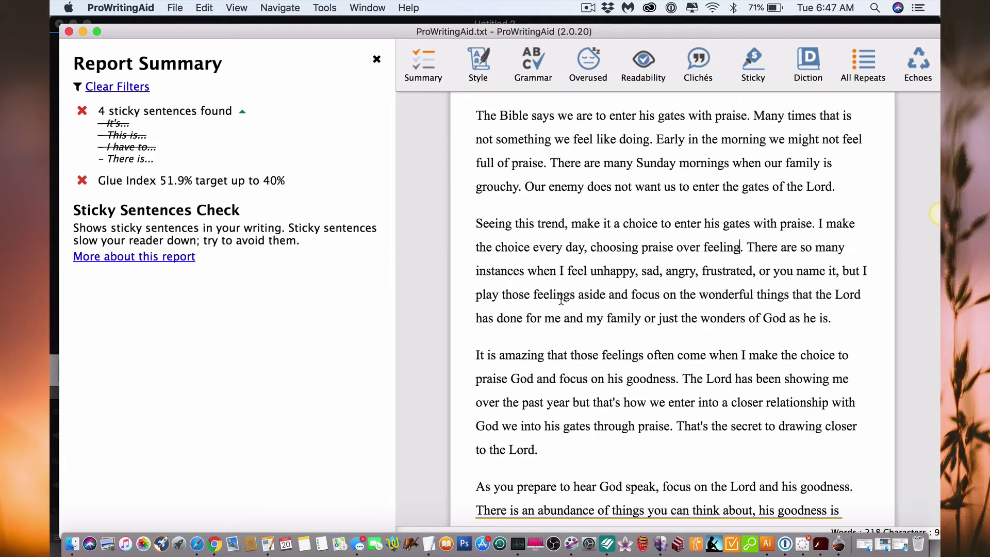
# - Inspect the glue-word note on the remaining sticky sentence in the last paragraph
pyautogui.click(577, 317)
pyautogui.scroll(-5, 604, 379)
pyautogui.scroll(2, 605, 380)
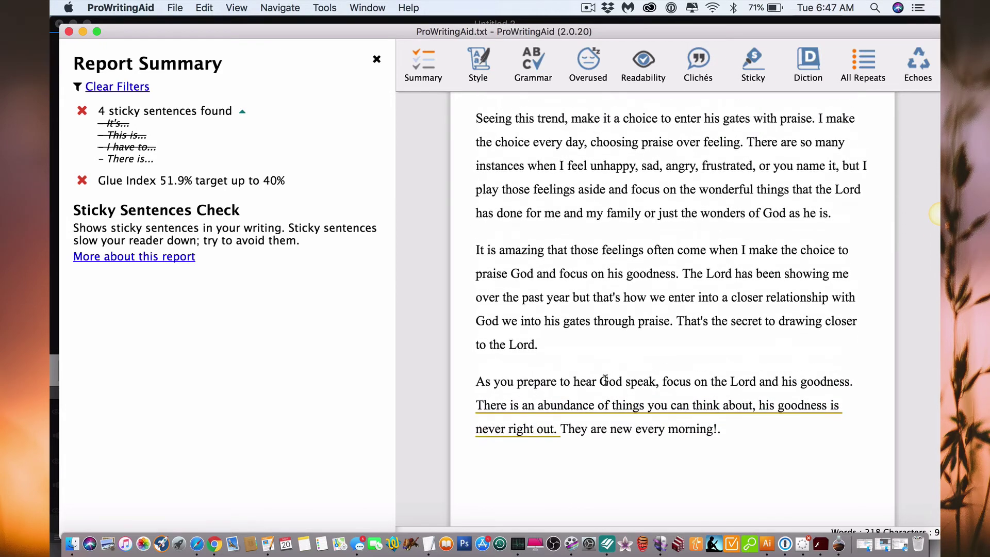
pyautogui.moveTo(597, 418)
pyautogui.scroll(5, 592, 387)
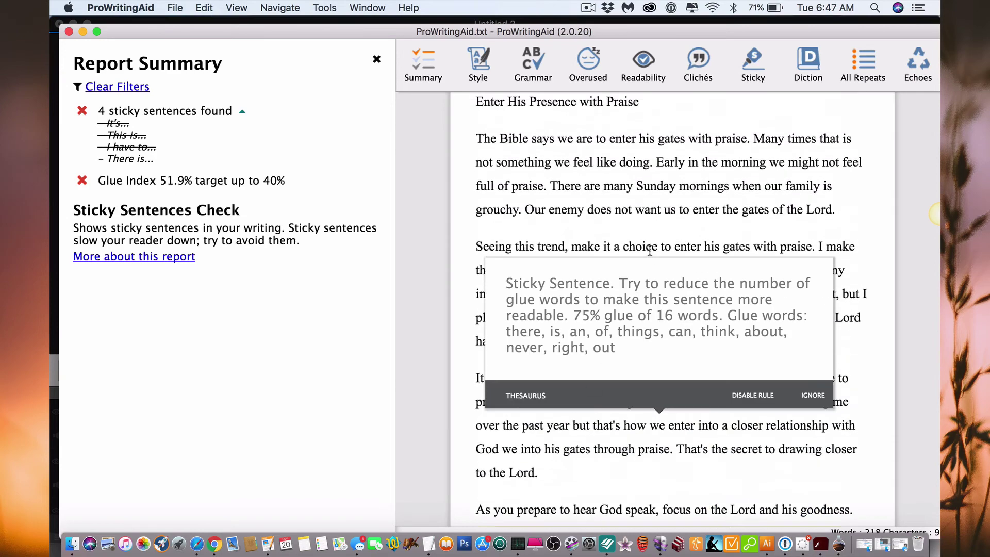
# - Run the Diction report, expand its vague and abstract words, and inspect the flagged uses of "feel" in the first two paragraphs
pyautogui.click(808, 77)
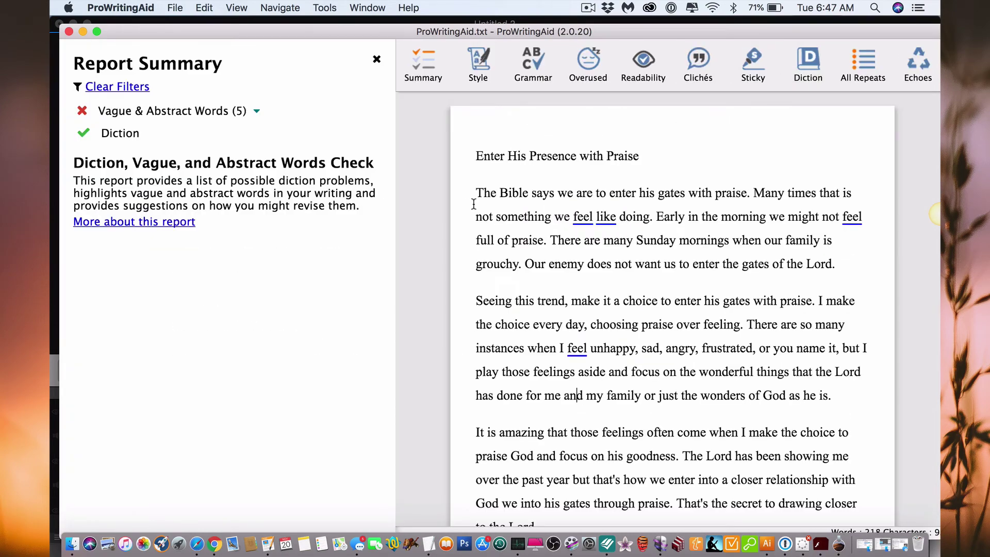
pyautogui.click(256, 111)
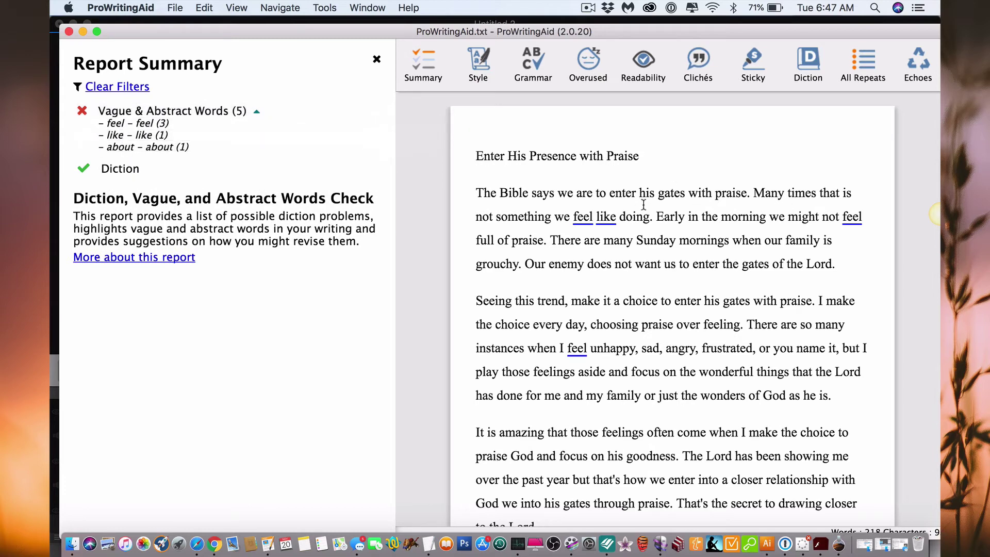
pyautogui.click(579, 218)
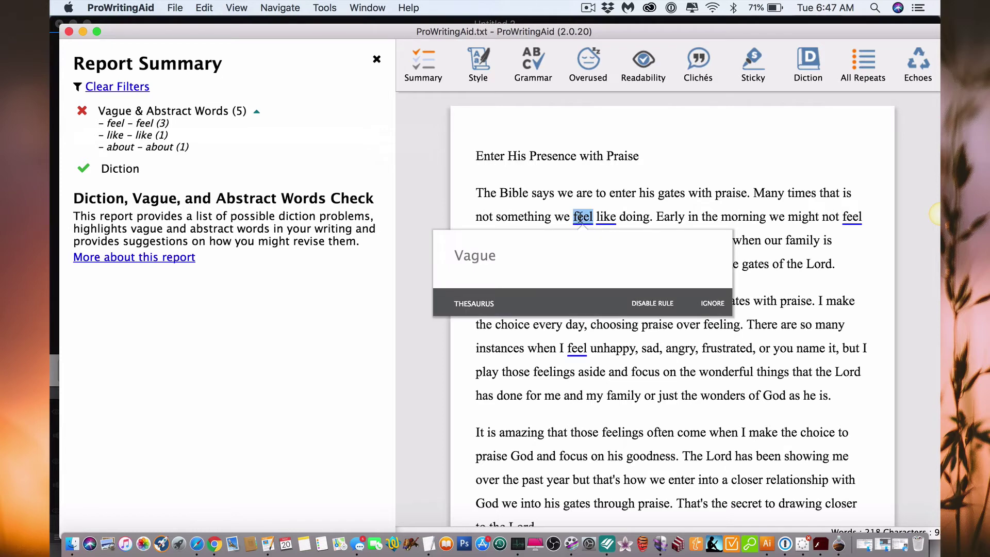
pyautogui.click(853, 217)
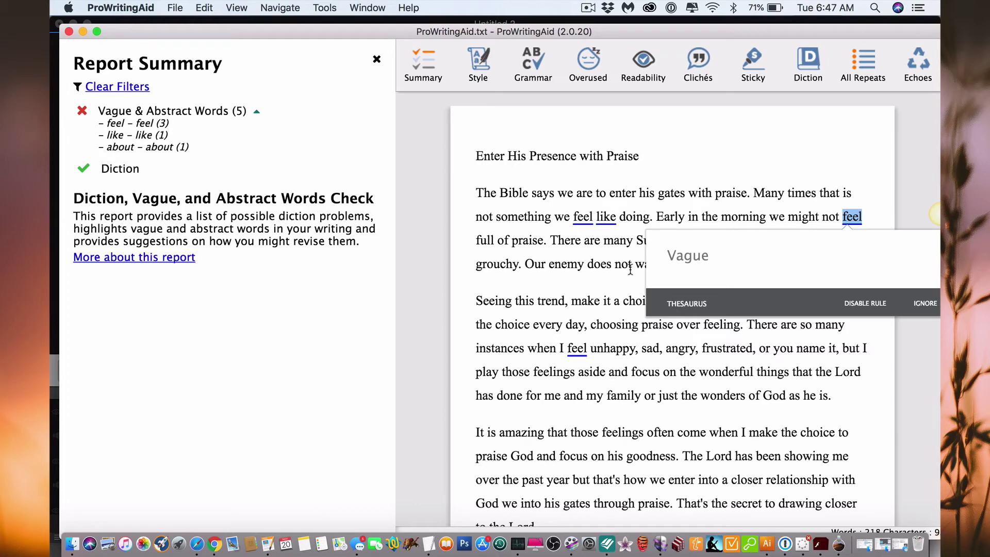
pyautogui.click(590, 217)
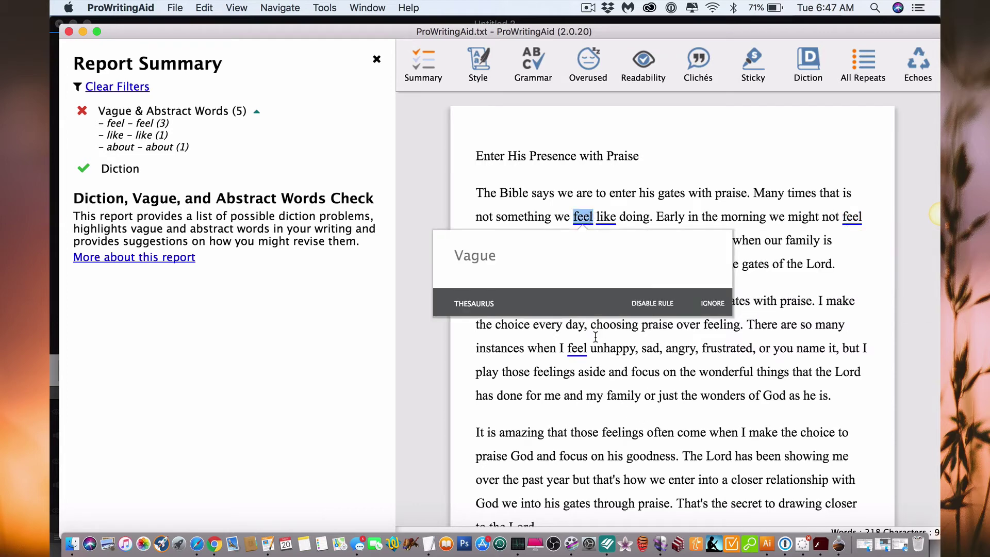
pyautogui.click(578, 347)
pyautogui.click(826, 217)
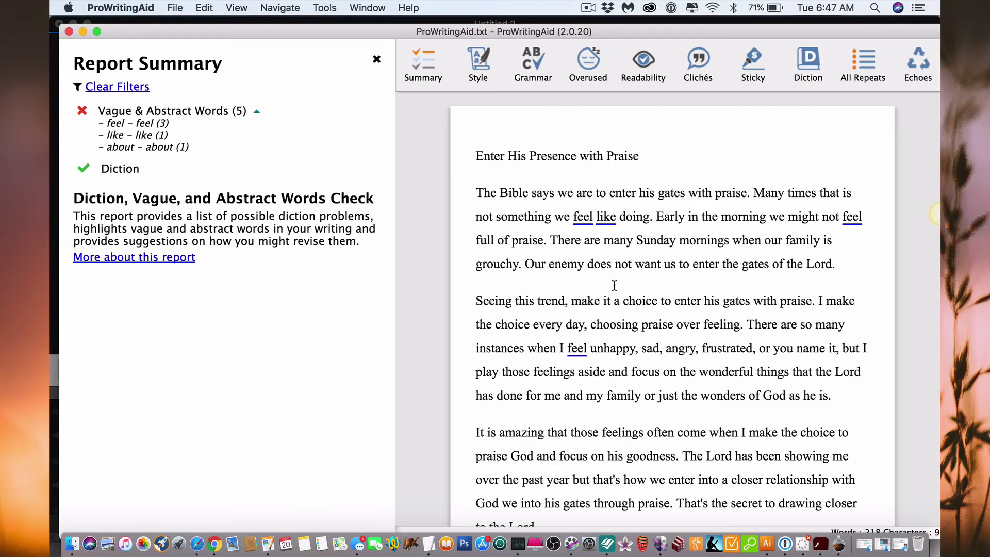
pyautogui.click(576, 350)
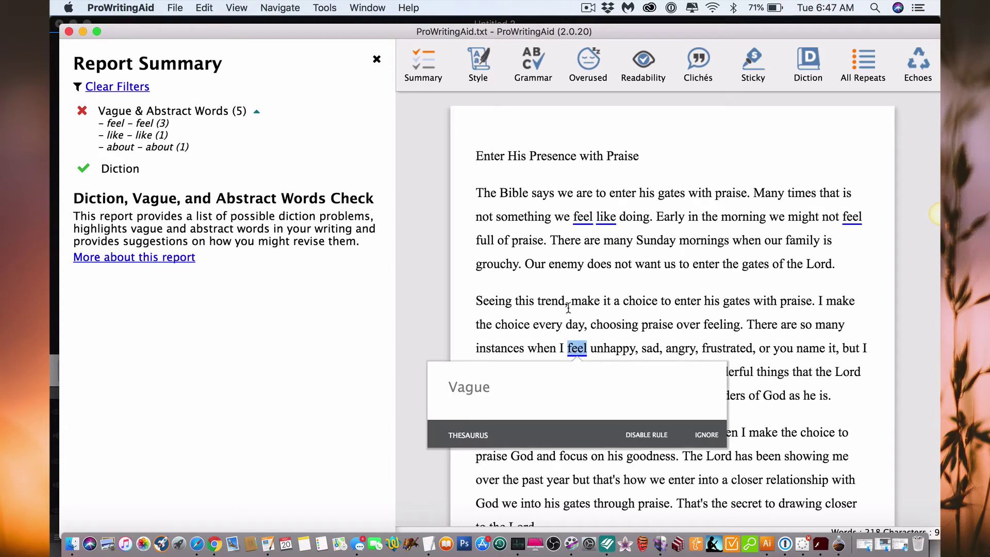
pyautogui.click(184, 204)
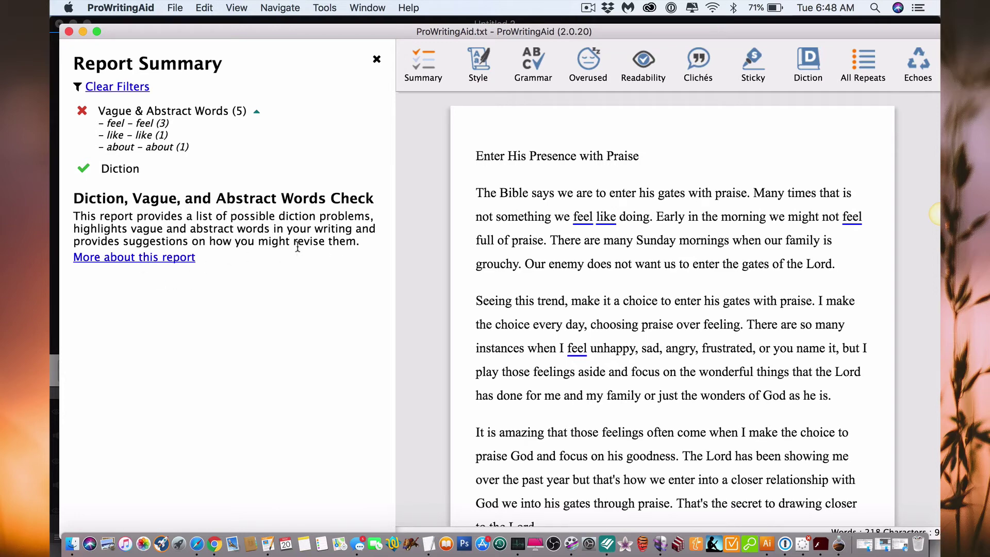
# - Run the All Repeats report, expand the frequent 6, 4, 3 and 2 word phrases, and review the repeats highlighted in the document
pyautogui.click(854, 75)
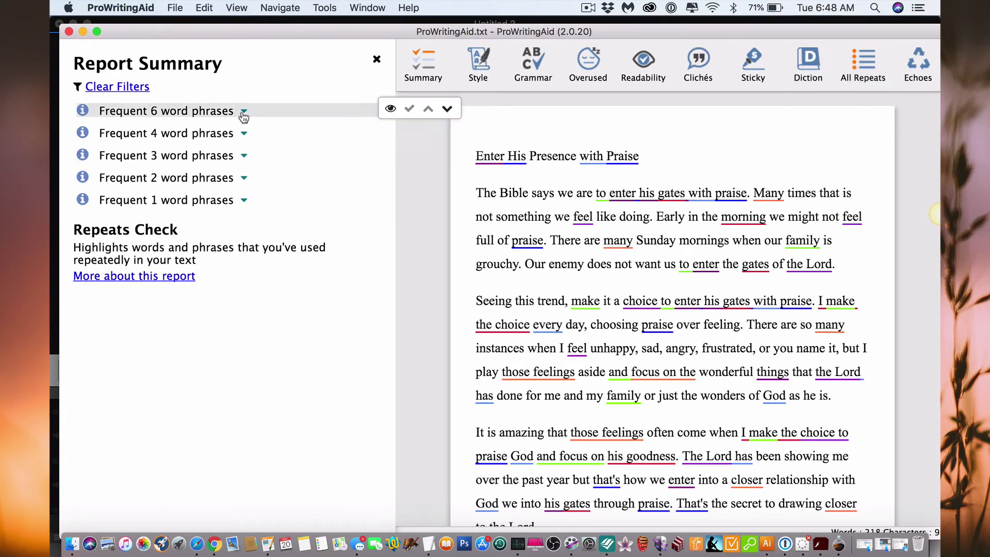
pyautogui.click(243, 113)
pyautogui.click(244, 146)
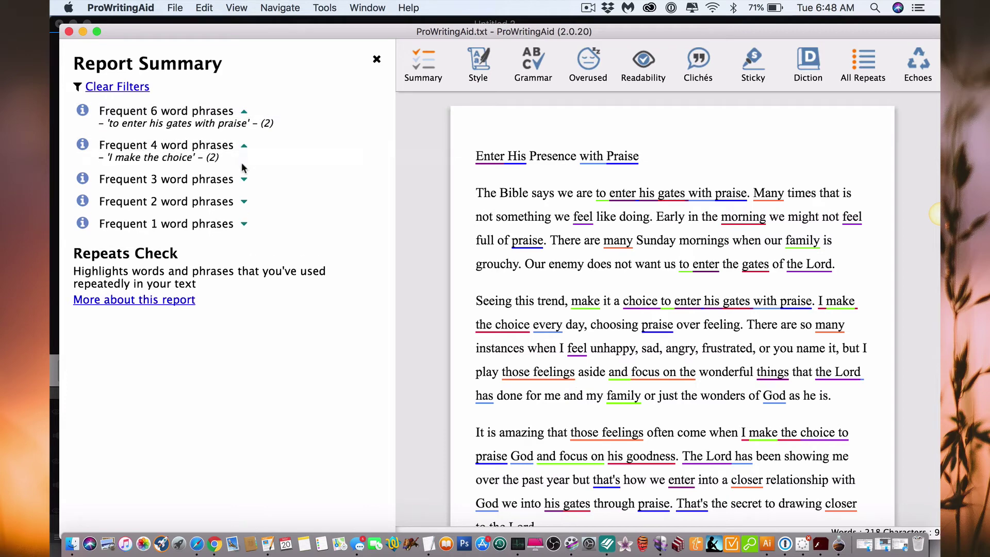
pyautogui.click(243, 179)
pyautogui.click(240, 237)
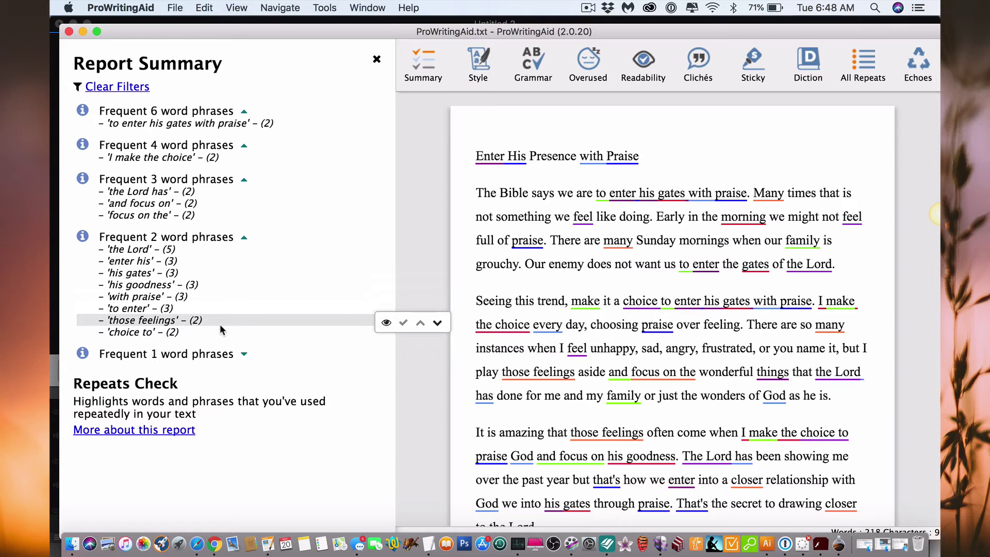
pyautogui.scroll(-4, 738, 330)
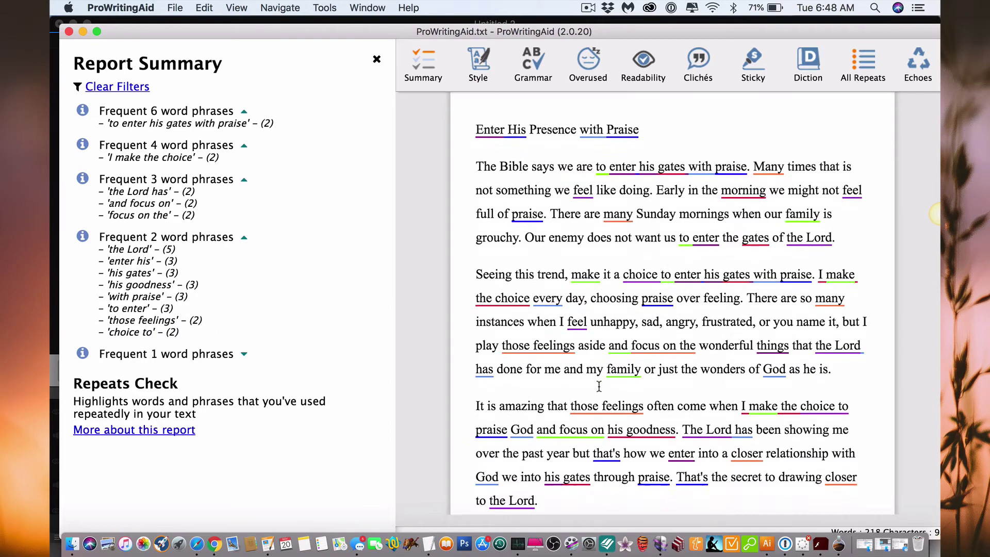
pyautogui.scroll(-4, 737, 330)
pyautogui.scroll(5, 695, 318)
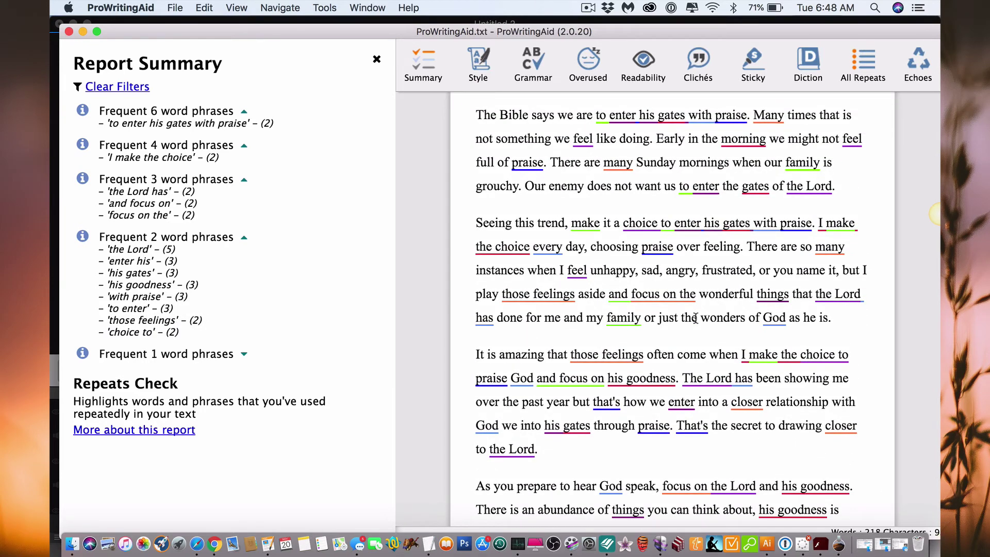
# - Compare the frequent repeated phrases with their marked occurrences throughout the document, including "gates" in the first sentence
pyautogui.scroll(3, 640, 274)
pyautogui.doubleClick(658, 191)
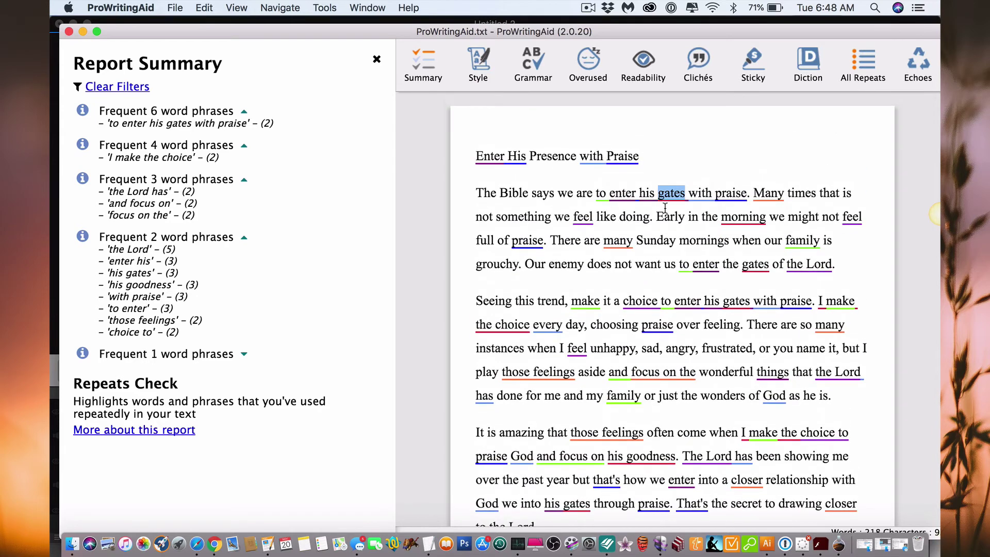
pyautogui.scroll(-3, 639, 365)
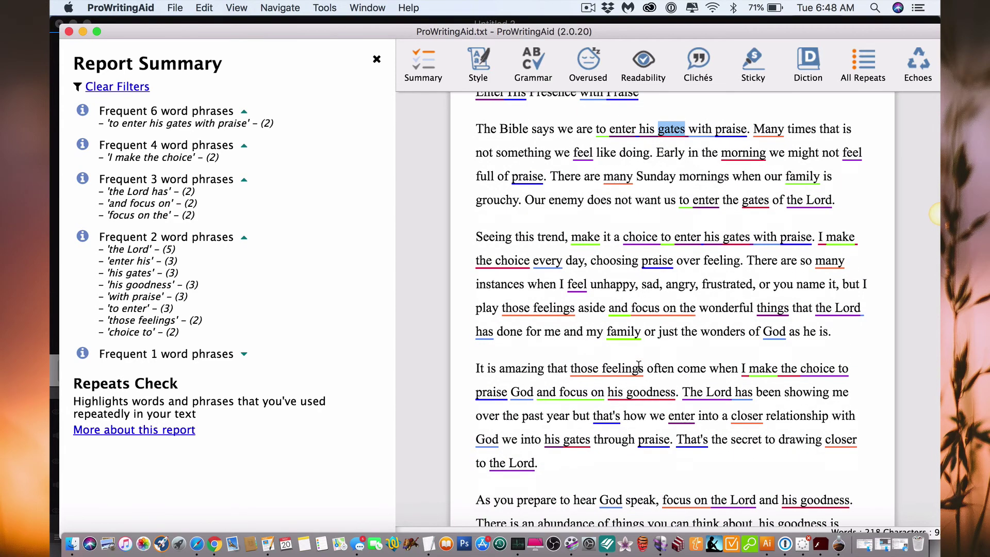
pyautogui.click(536, 366)
pyautogui.scroll(-3, 536, 371)
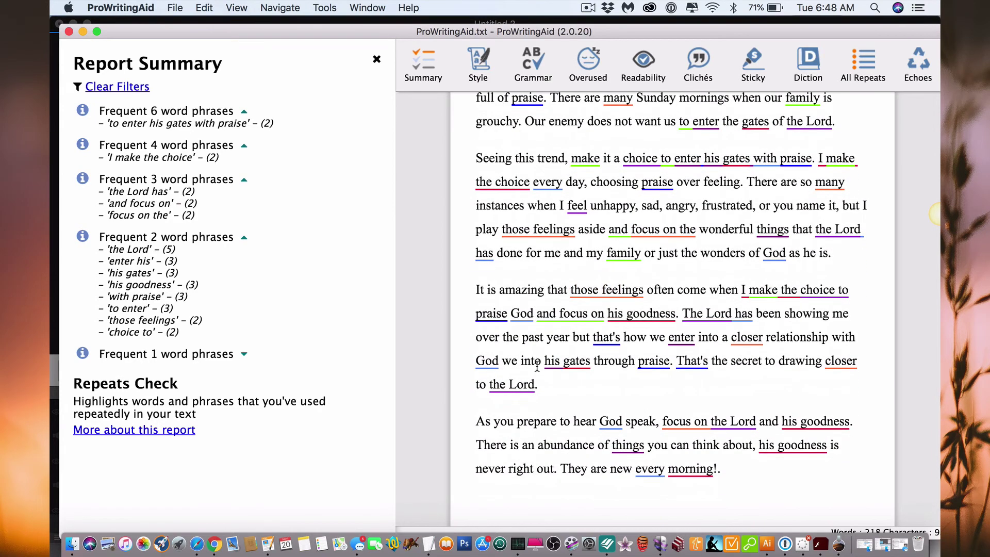
pyautogui.scroll(4, 536, 383)
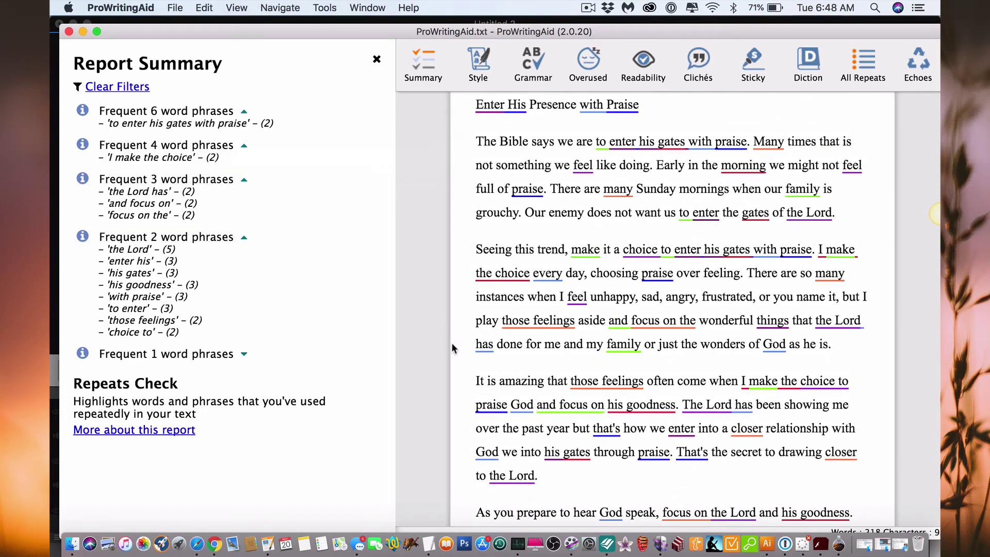
pyautogui.moveTo(212, 161)
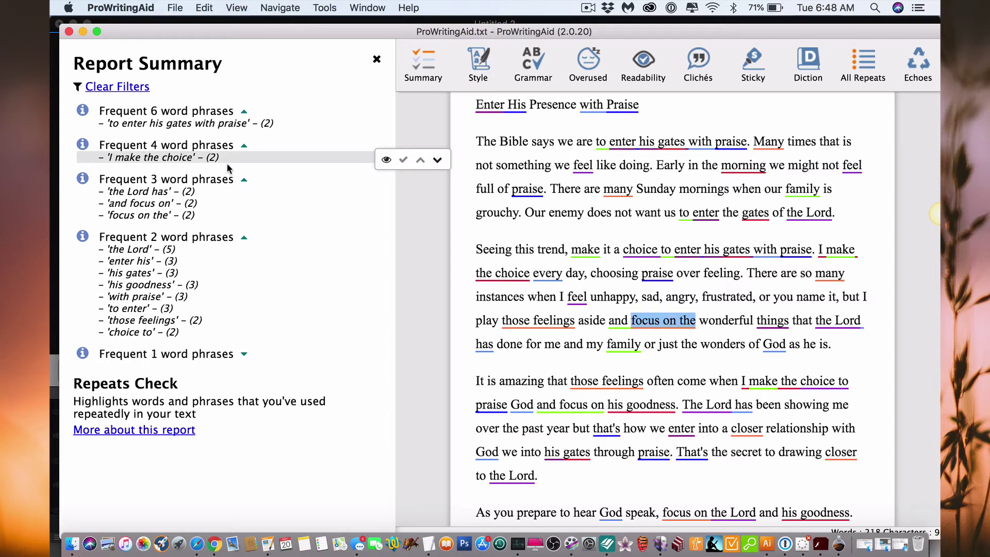
pyautogui.moveTo(150, 237)
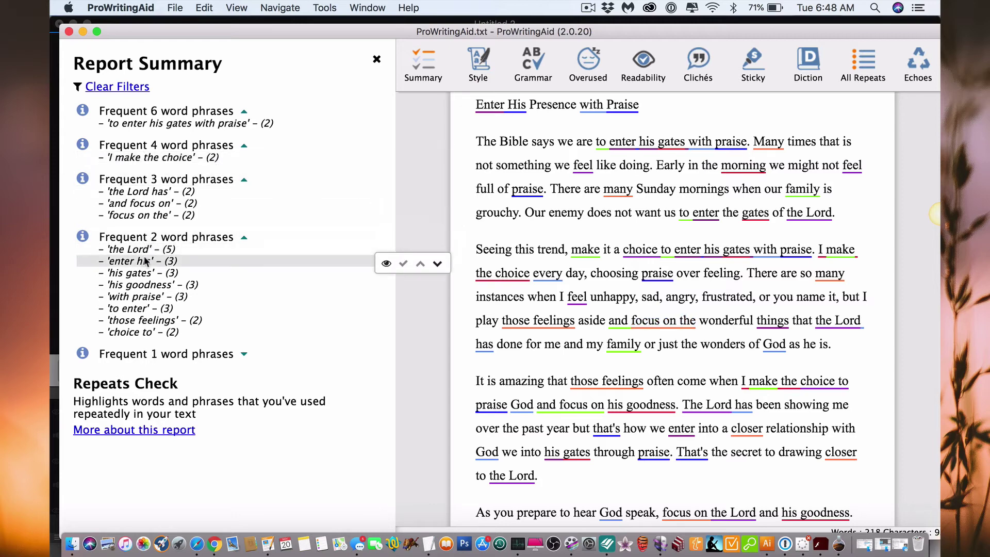
pyautogui.scroll(2, 722, 232)
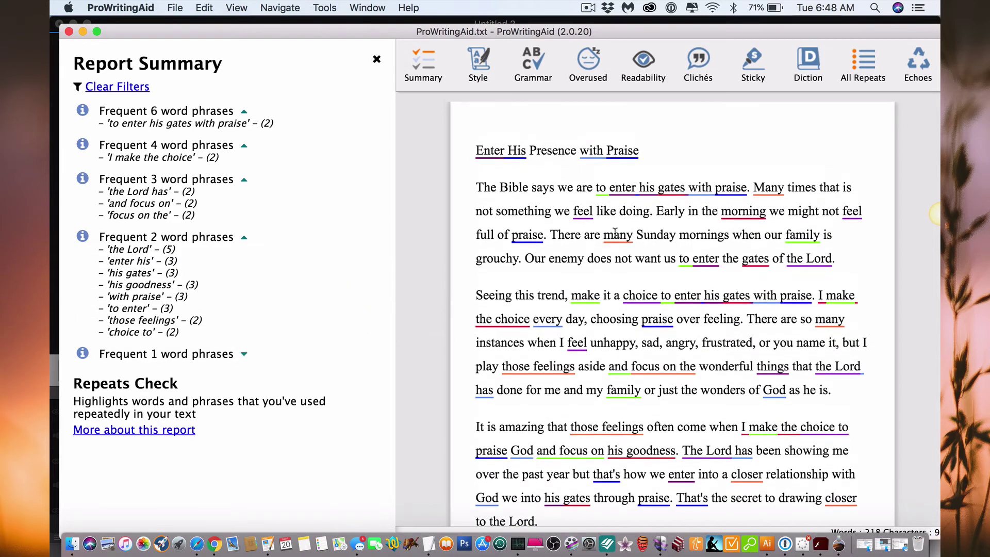
# - Run the Echoes report and inspect the close repeats "enter" and "feel" in the first paragraph
pyautogui.click(924, 60)
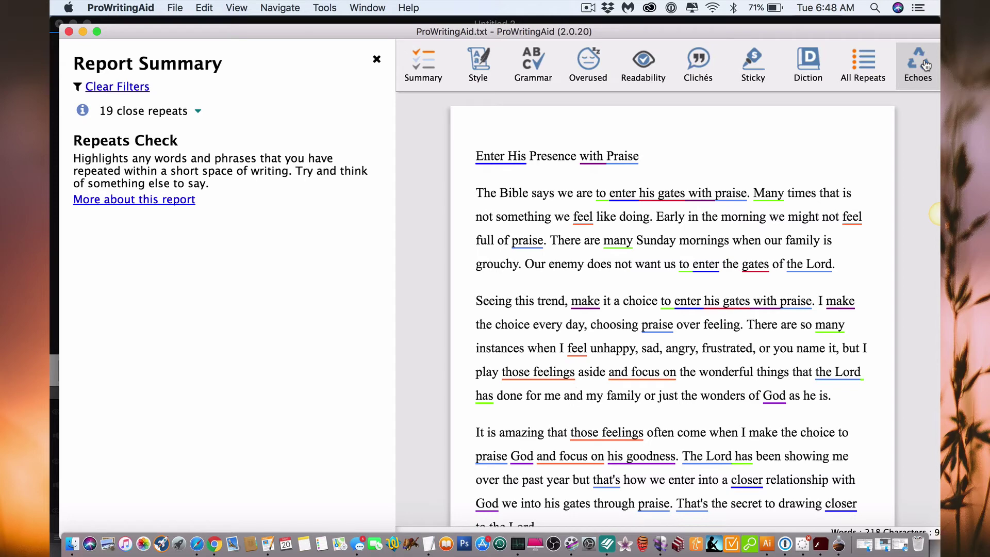
pyautogui.doubleClick(613, 193)
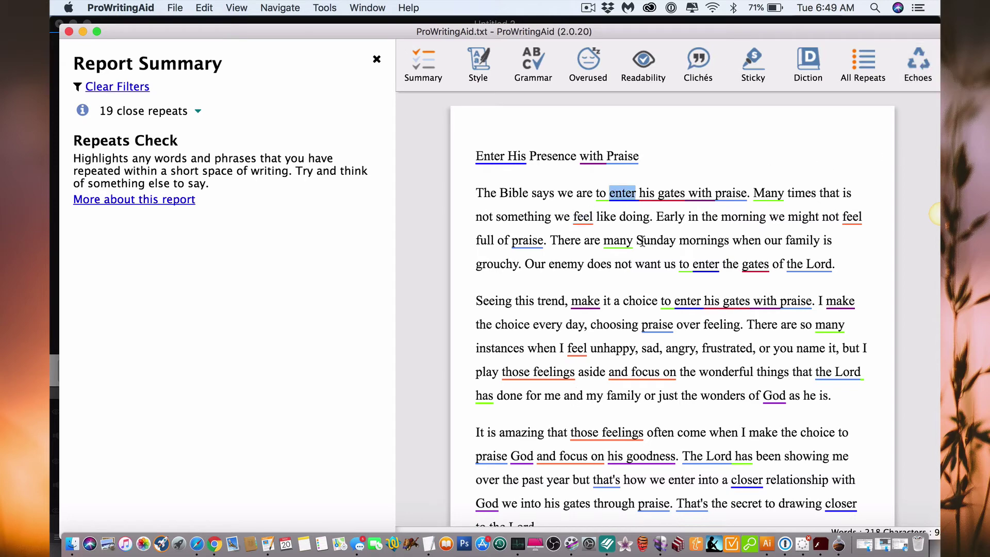
pyautogui.doubleClick(584, 221)
pyautogui.click(544, 245)
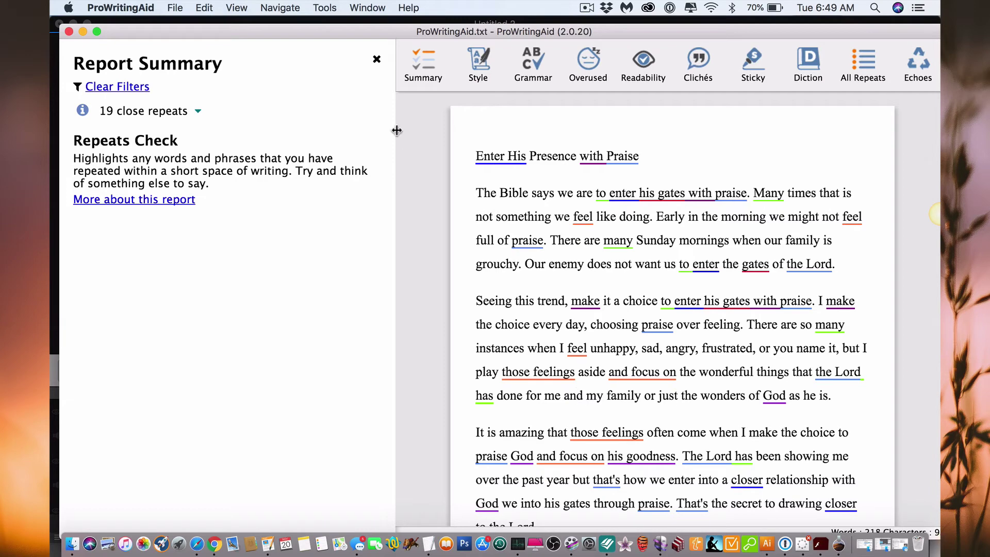
# - Generate the Summary report, check the document scores and key actions, and close it
pyautogui.click(417, 69)
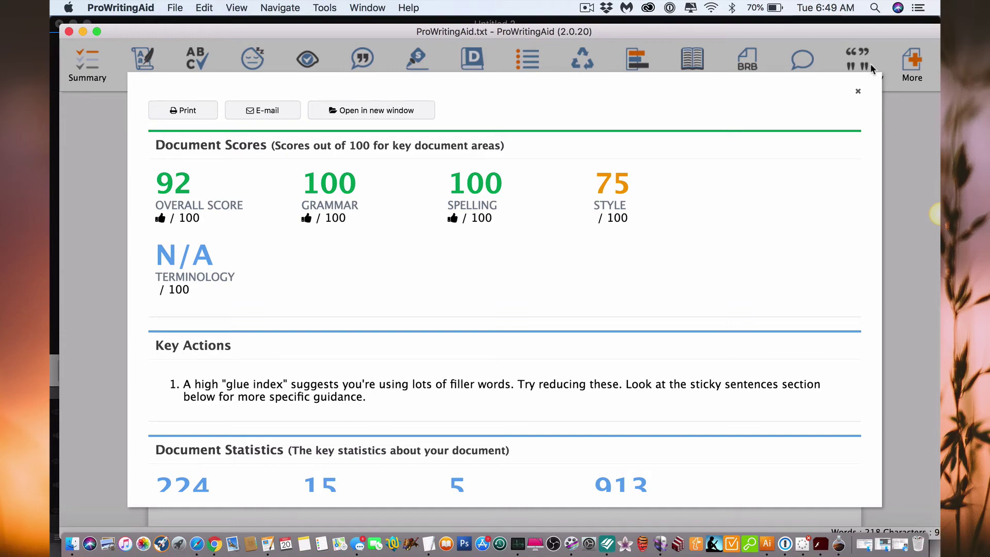
pyautogui.click(858, 92)
# - Run the Style report, expand the possible emotion tell, and examine the sentence containing "is grouchy" in the first paragraph
pyautogui.click(137, 67)
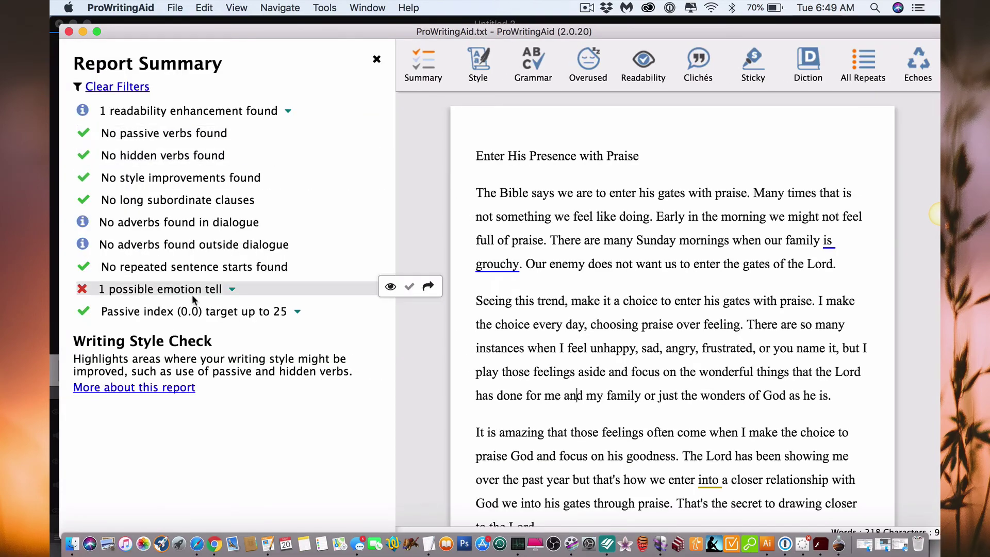
pyautogui.click(232, 290)
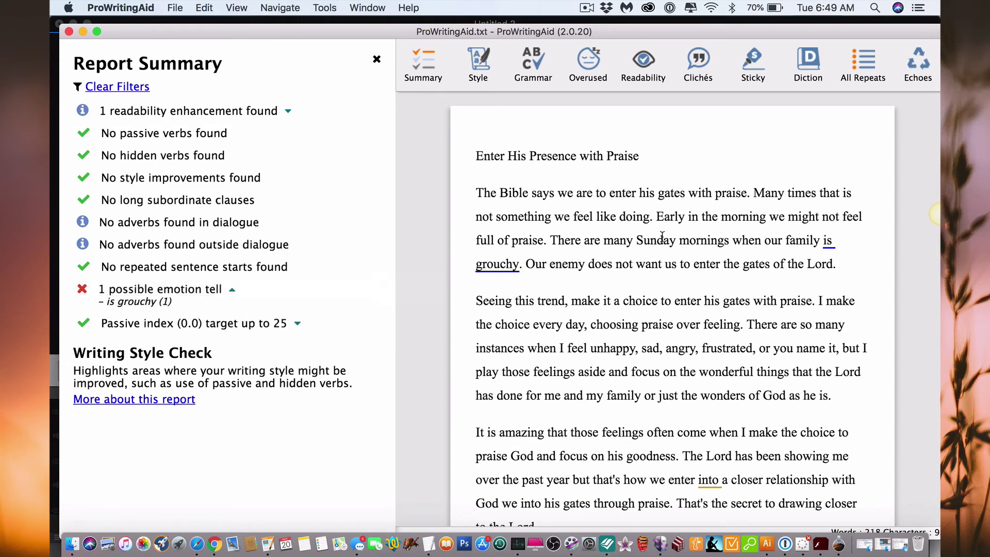
pyautogui.click(825, 242)
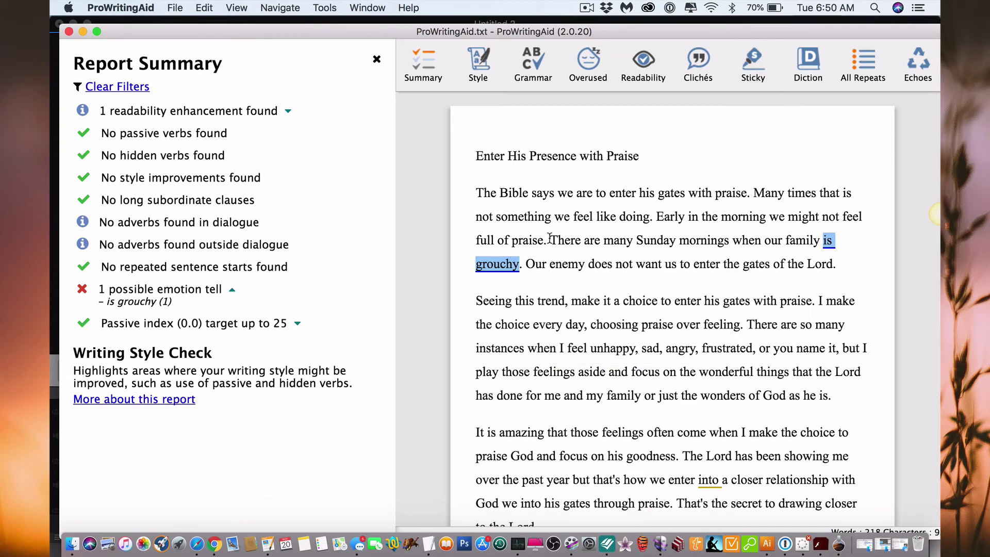
pyautogui.moveTo(548, 241); pyautogui.dragTo(524, 264)
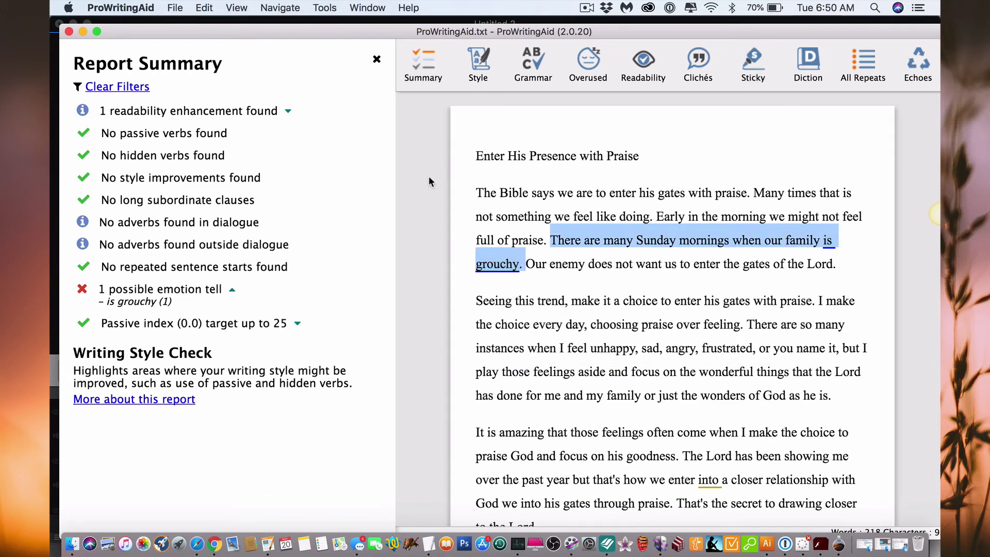
pyautogui.moveTo(309, 298)
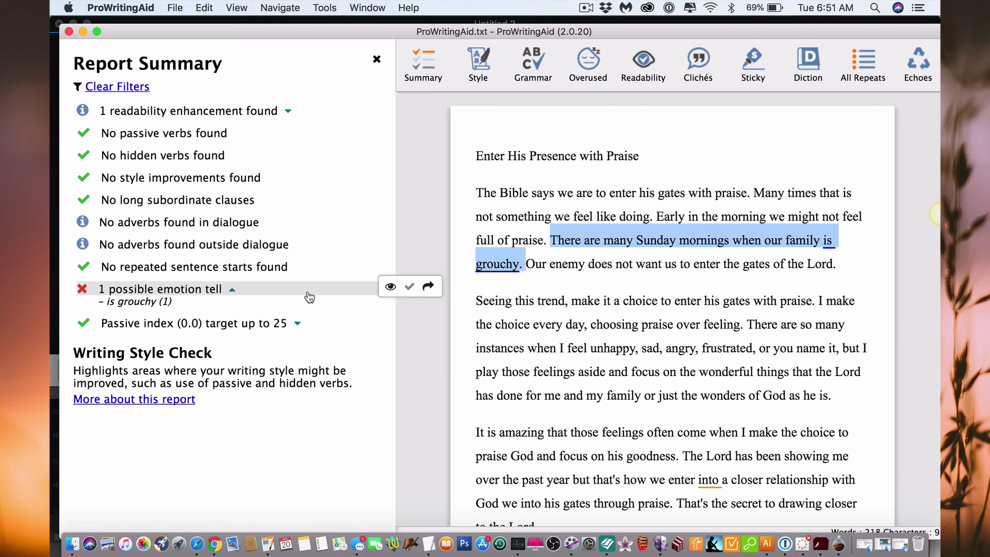
pyautogui.click(586, 7)
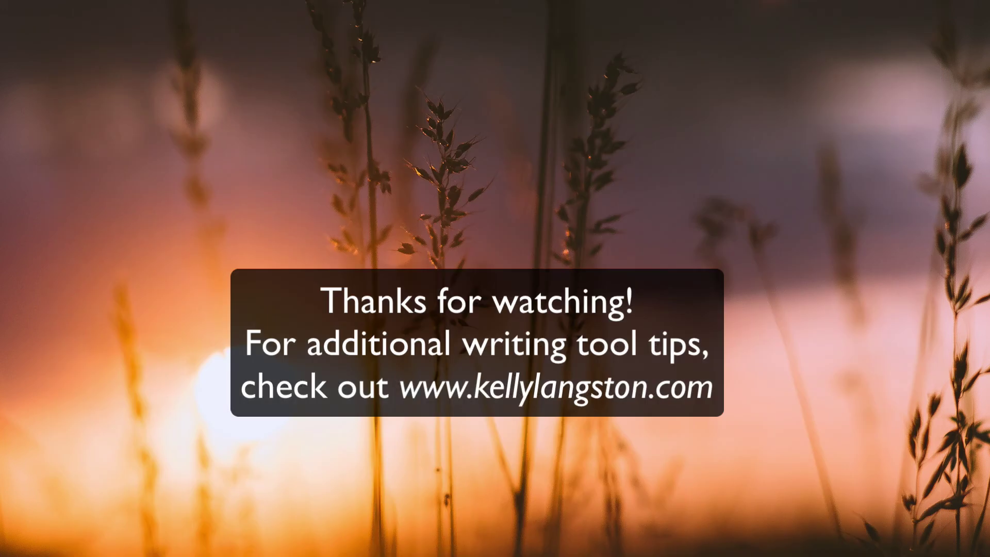